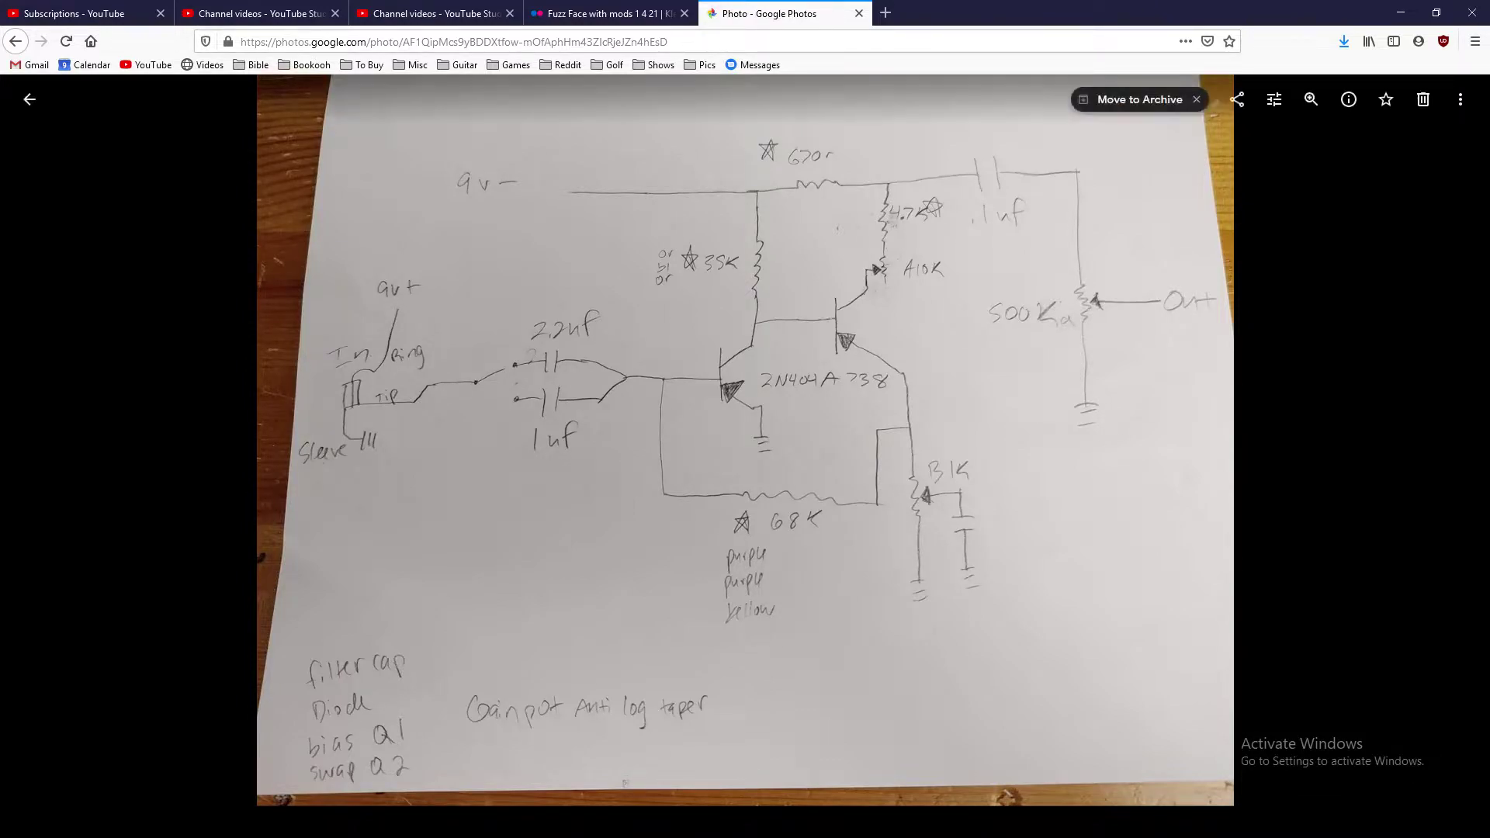
In GIMP, paint a diagonal line with loops at each end in the schematic's upper-left area
key(alt+Tab)
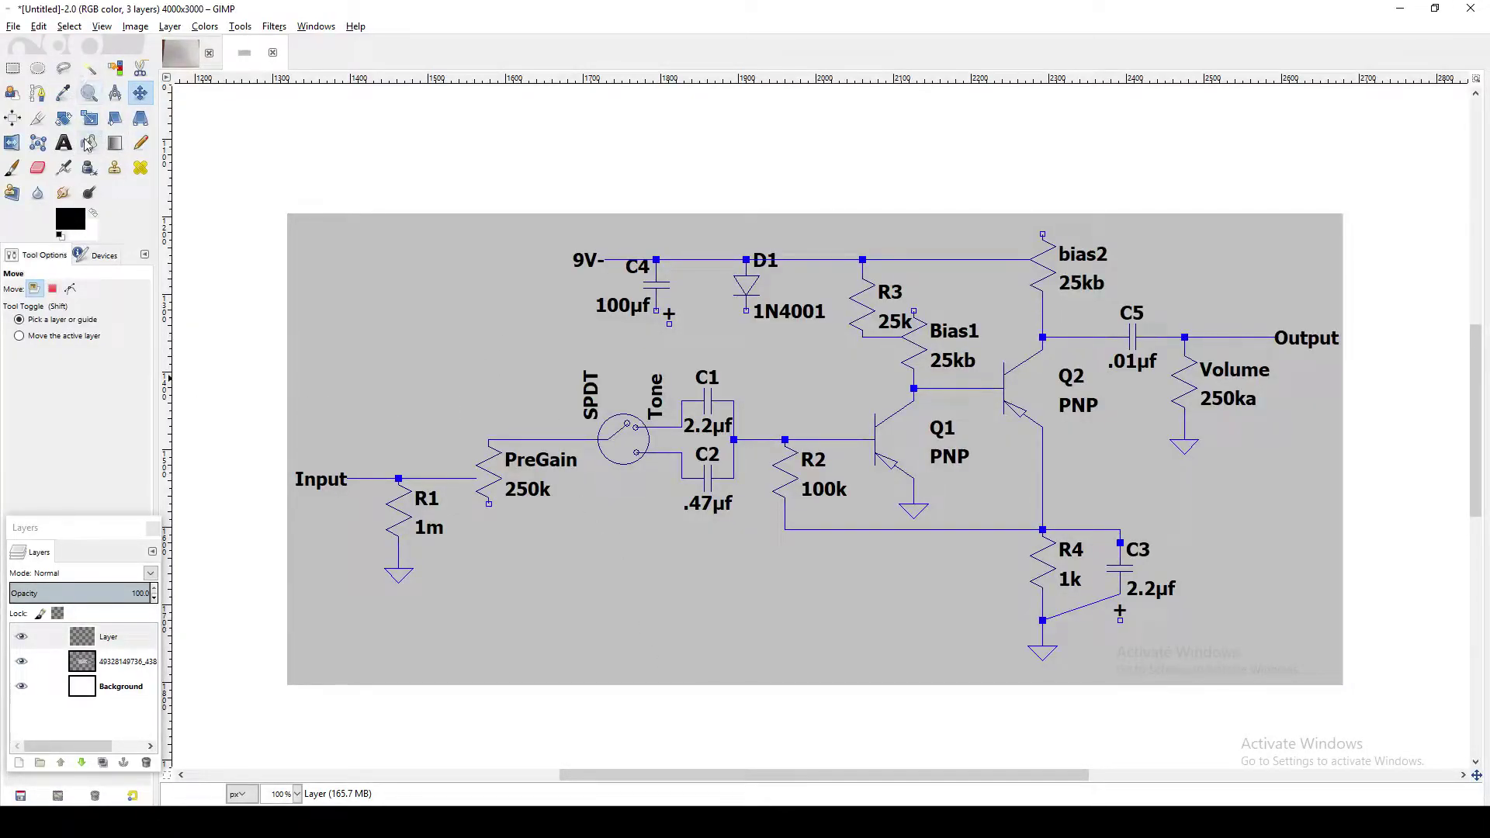
click(12, 168)
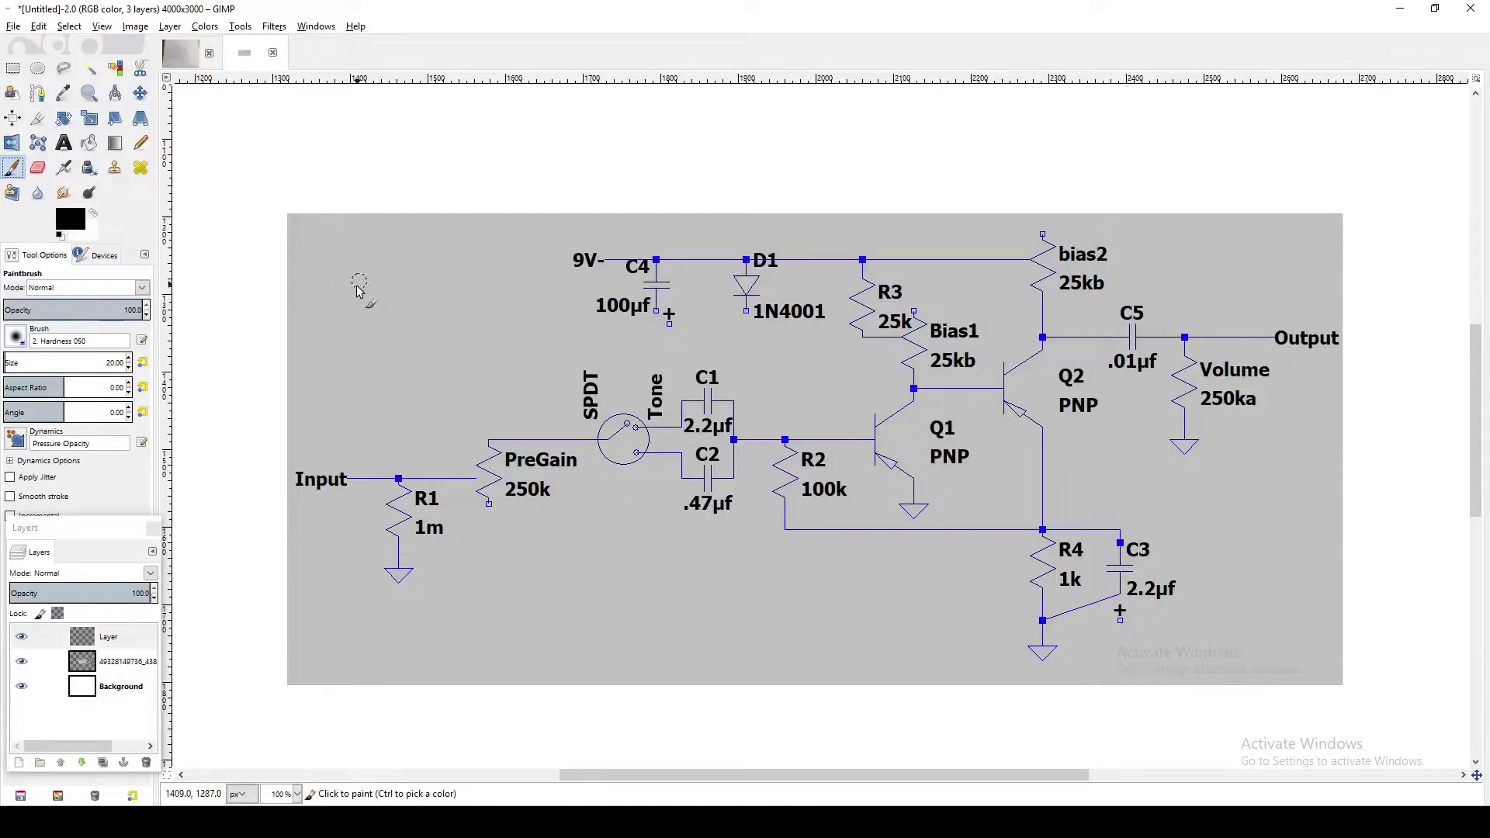
drag(319, 399, 491, 224)
drag(317, 394, 316, 399)
drag(492, 209, 494, 221)
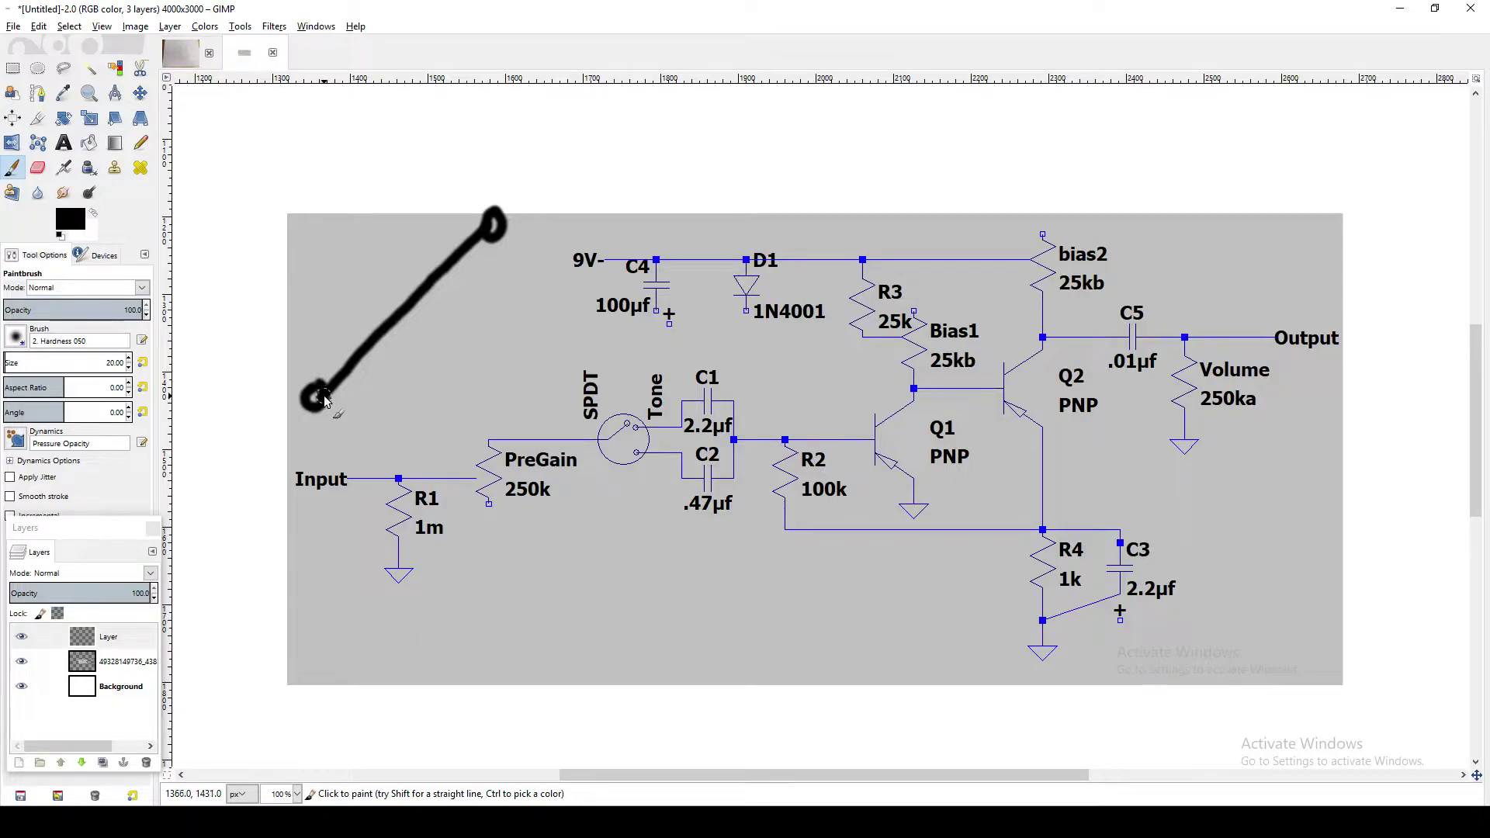
mouse_move(322, 397)
mouse_down()
mouse_move(393, 363)
mouse_move(470, 239)
mouse_up()
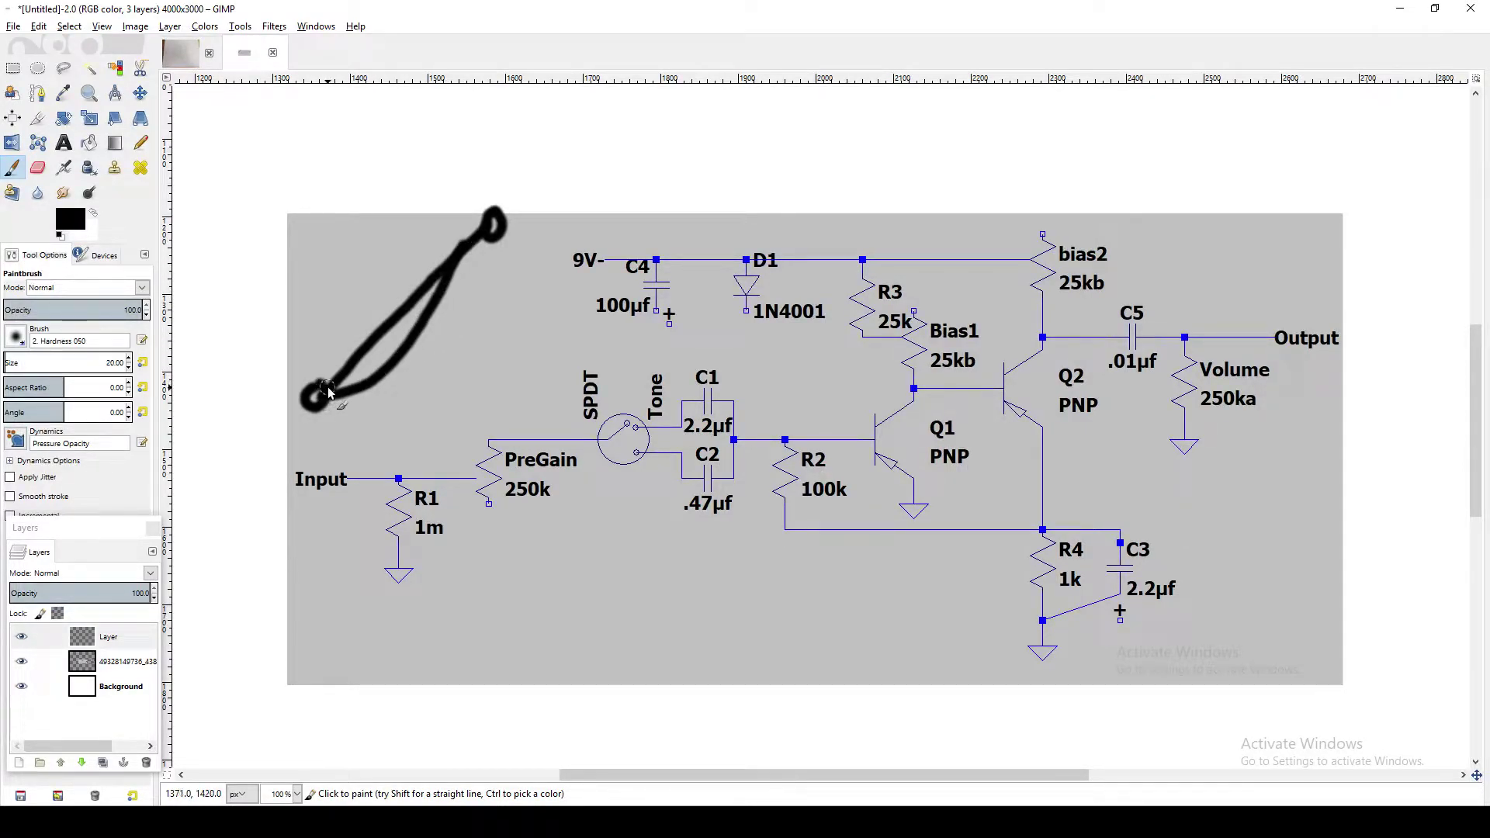
Close the leaf shape with a second curve, cross mark and filled loop, then undo those strokes
mouse_move(329, 392)
mouse_down()
mouse_move(340, 312)
mouse_move(405, 263)
mouse_move(471, 244)
mouse_up()
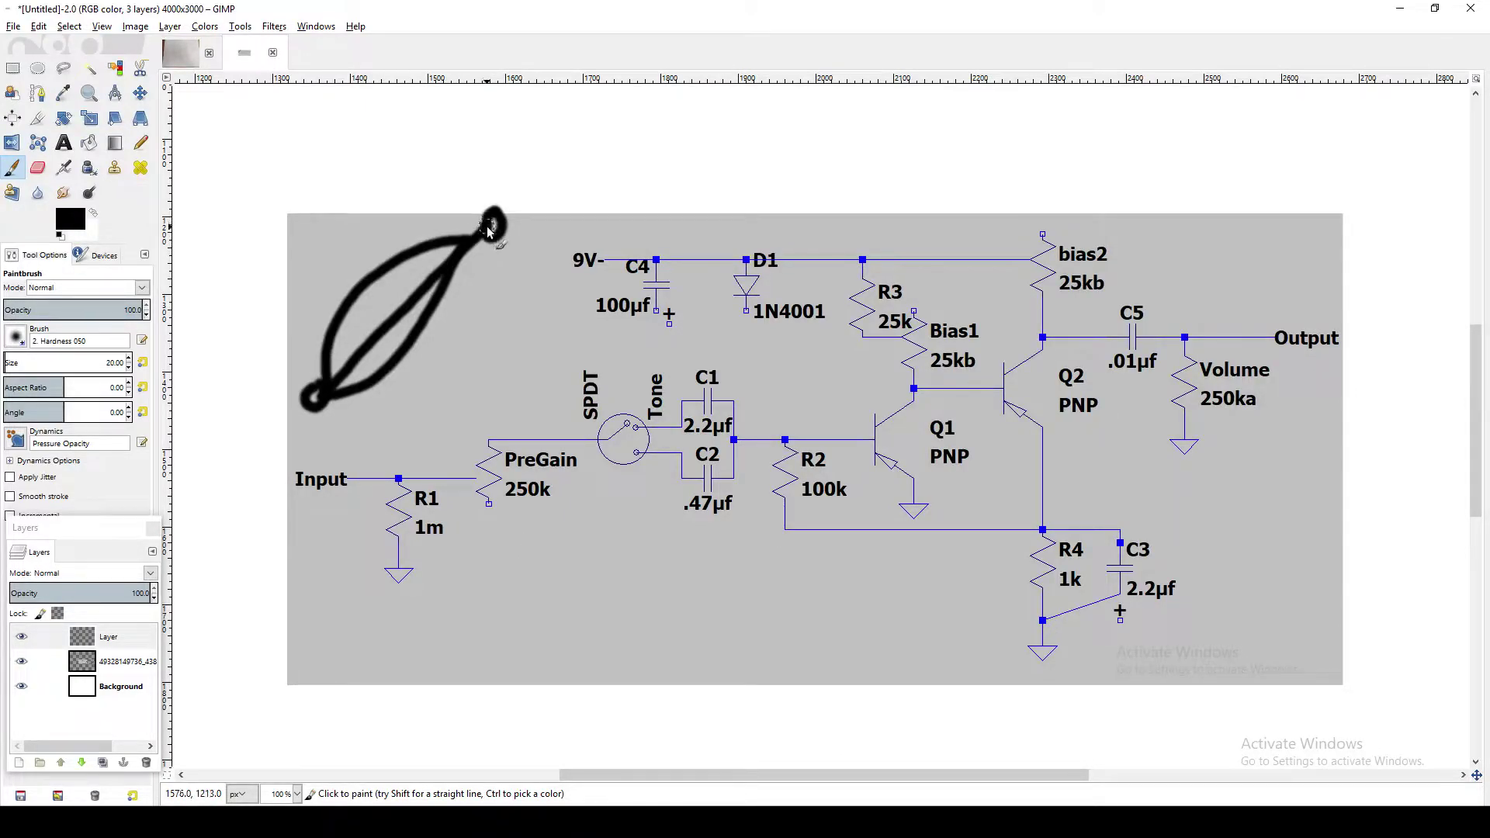
drag(449, 246, 465, 272)
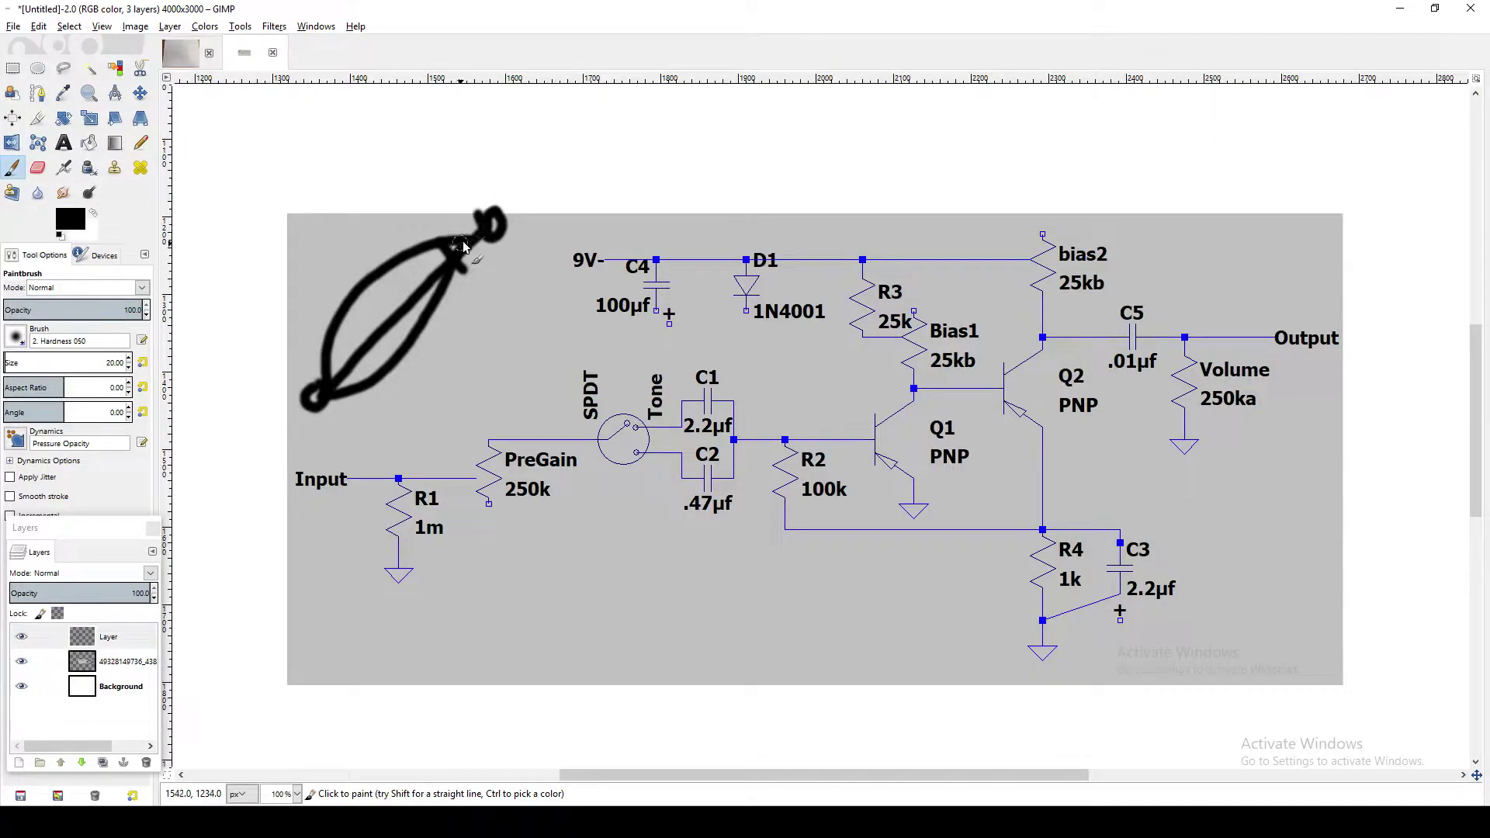
drag(487, 220, 493, 226)
key(ctrl+z)
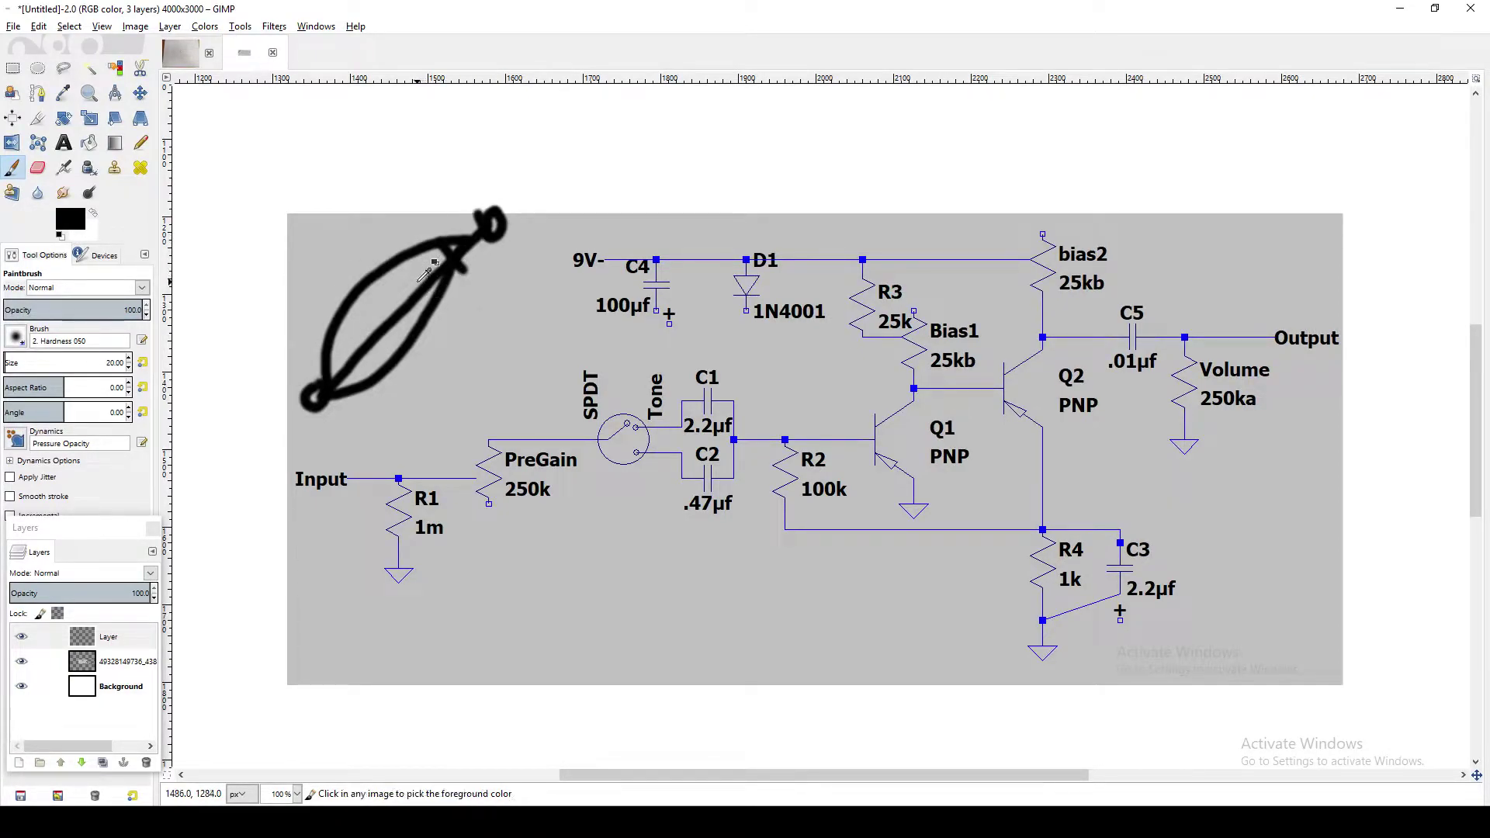
key(ctrl+z)
key(ctrl+z)
key(ctrl+z)
key(ctrl+z)
key(ctrl+z)
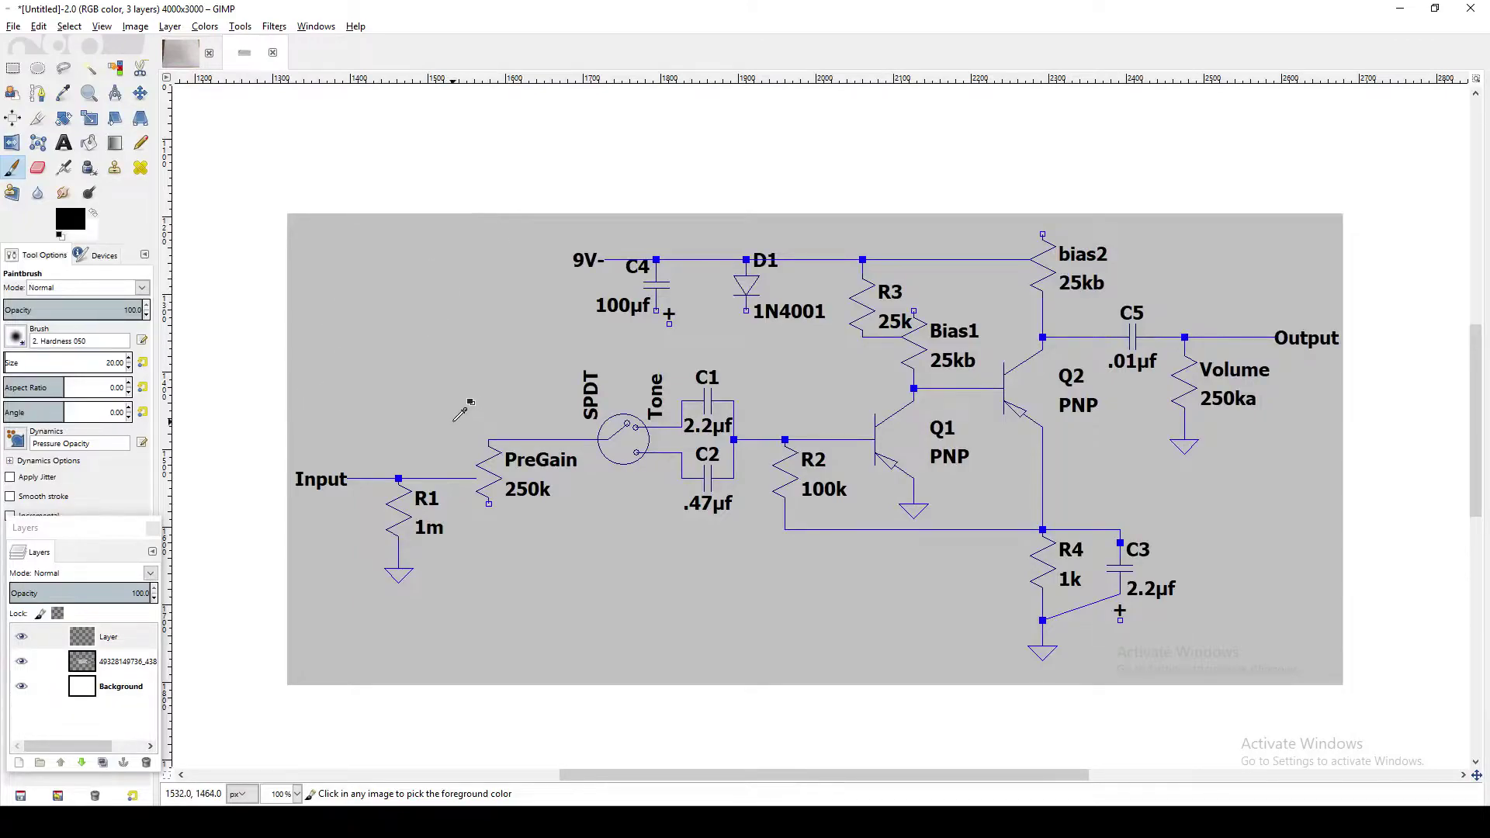
Switch to Firefox showing the hand-drawn fuzz circuit photo with its 2N404A transistors
key(alt+Tab)
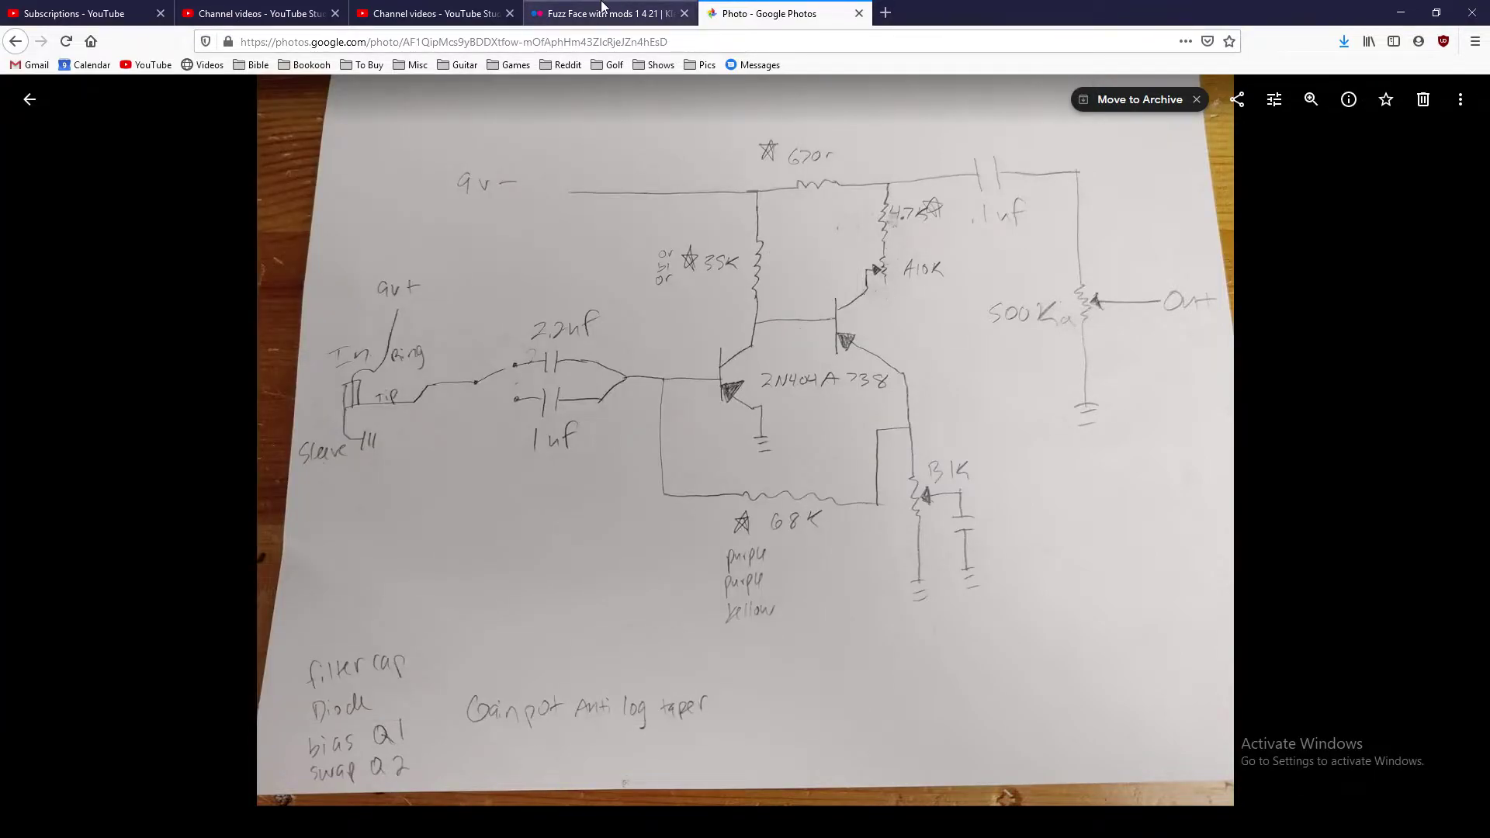
View the Flickr 'Fuzz Face with mods' page briefly, then return to the GIMP schematic
click(602, 6)
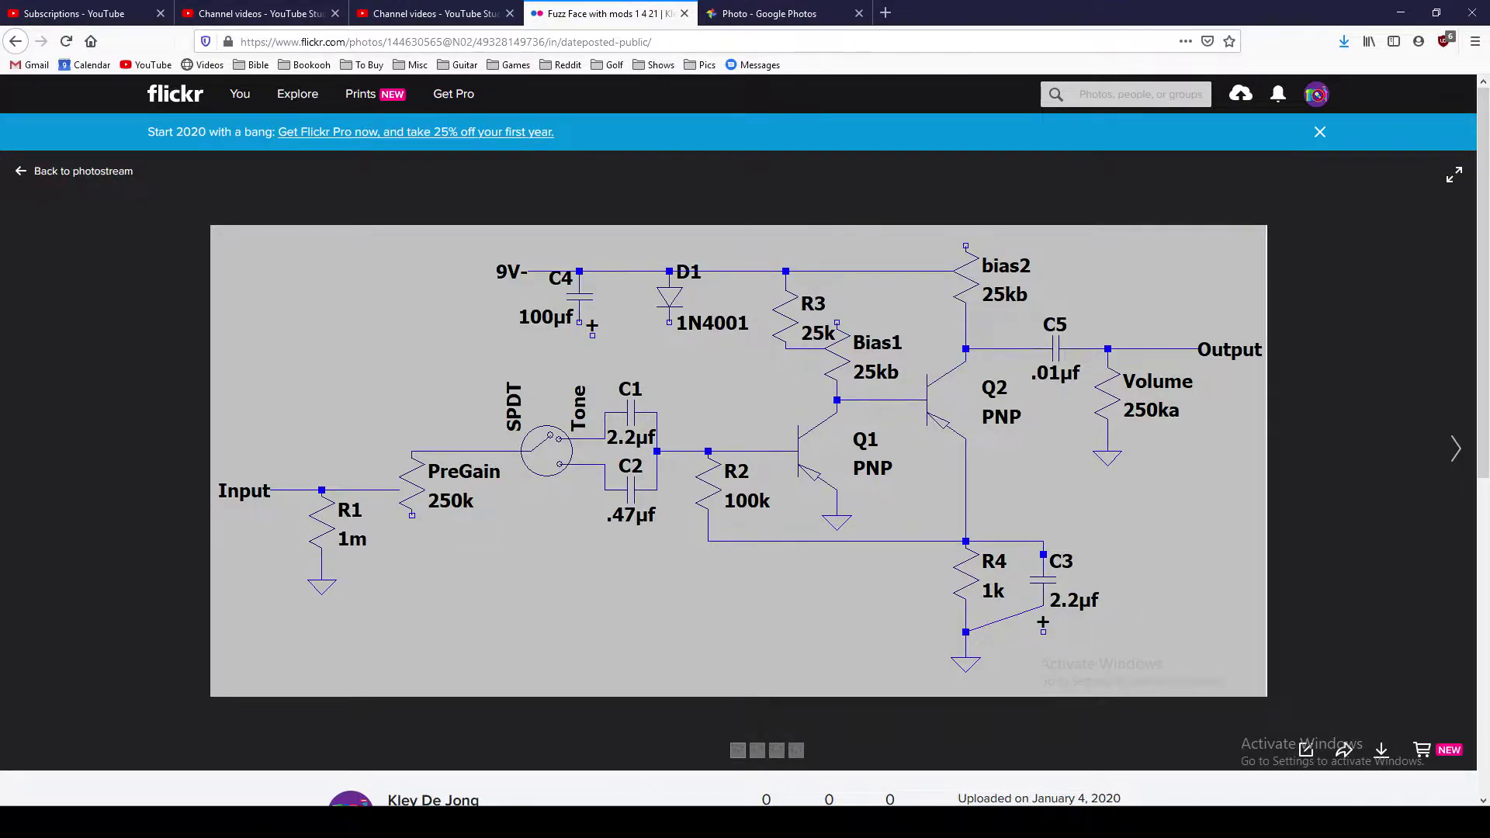
click(714, 822)
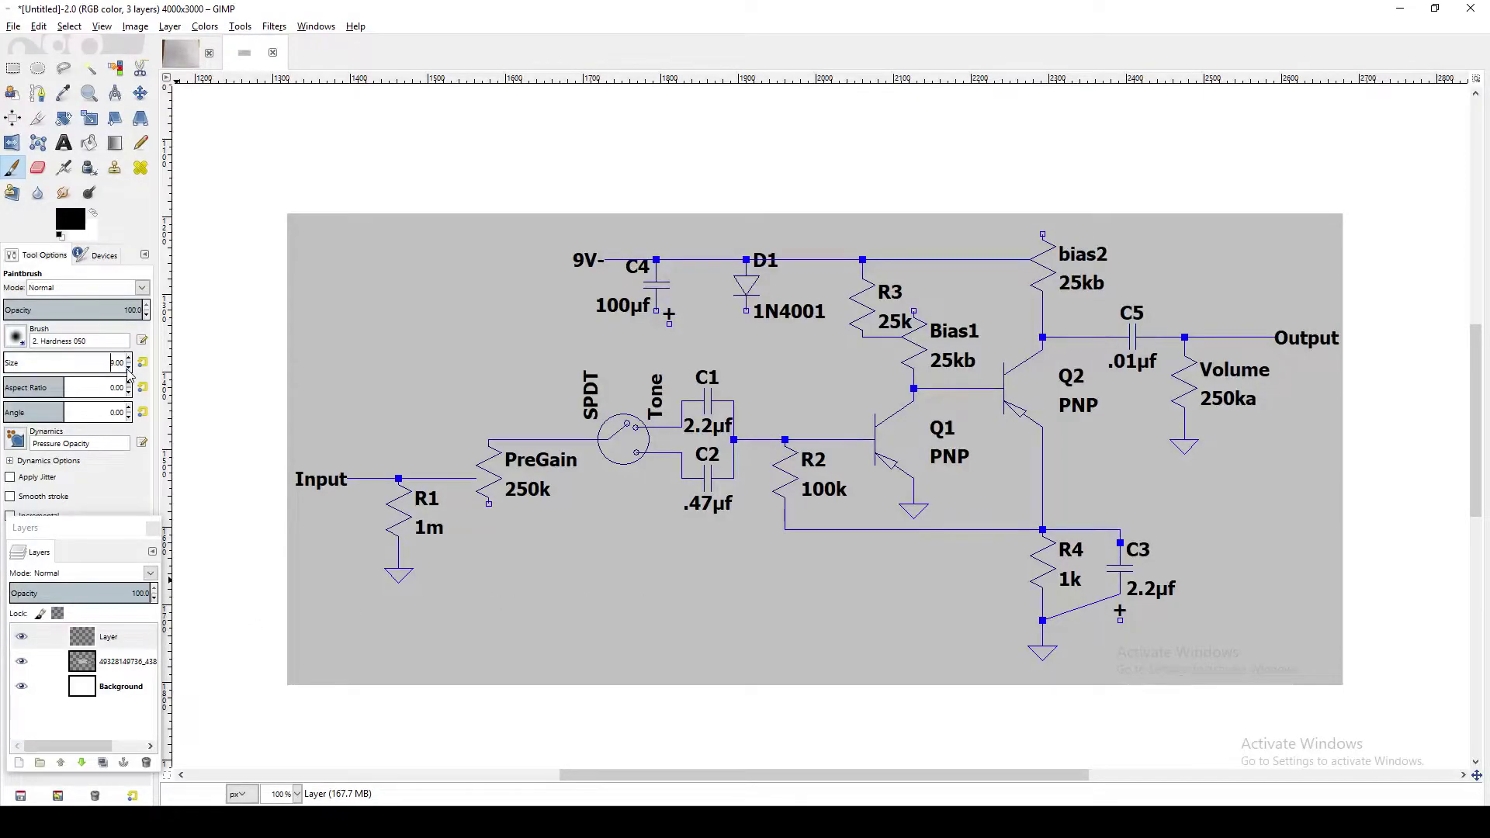
Choose the '2. Hardness 100' brush for the paintbrush
click(15, 336)
click(57, 381)
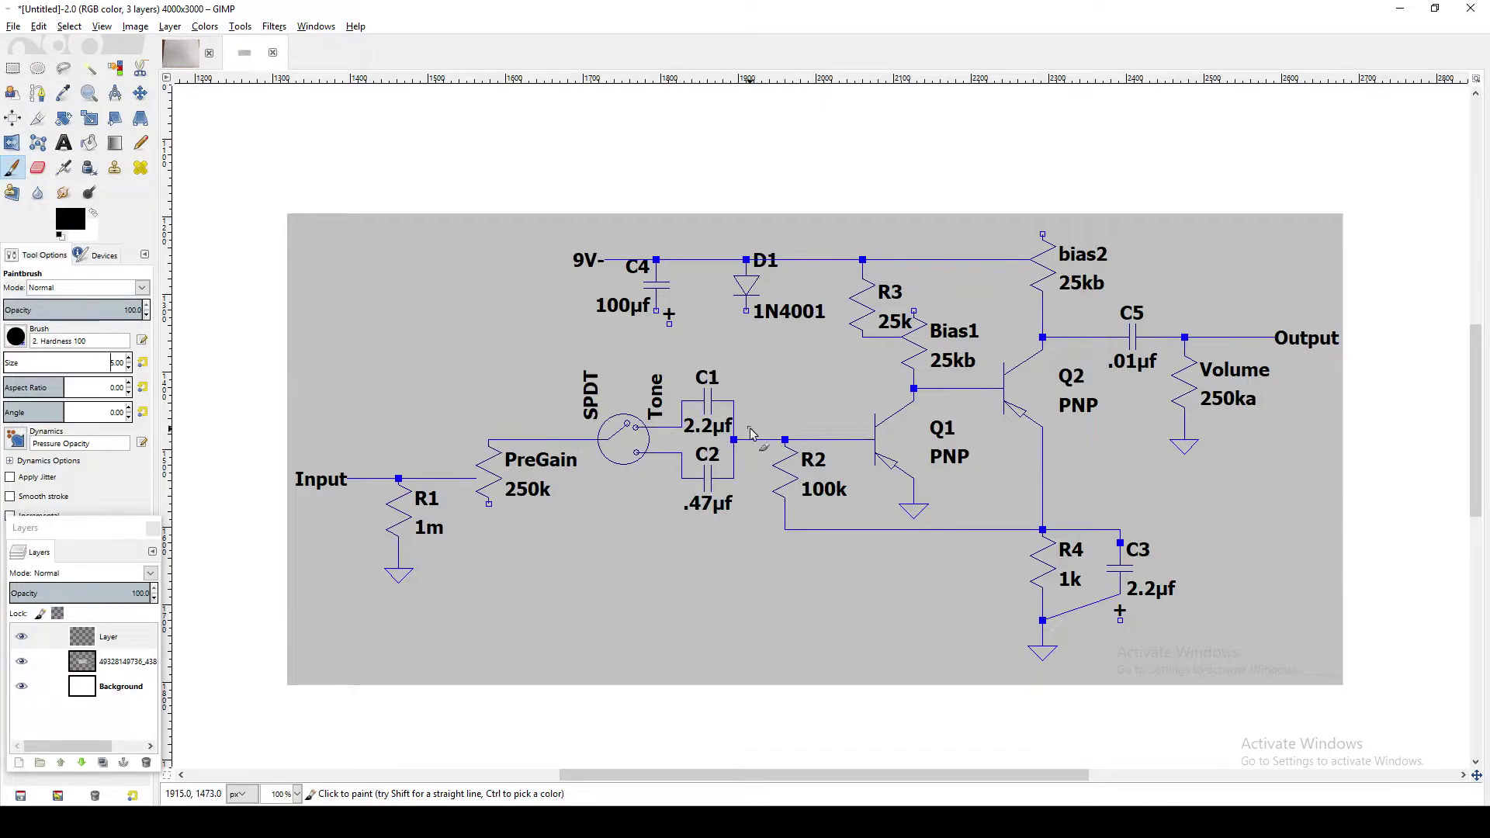
mouse_move(547, 391)
mouse_down()
mouse_move(405, 383)
mouse_move(489, 368)
mouse_move(439, 416)
mouse_up()
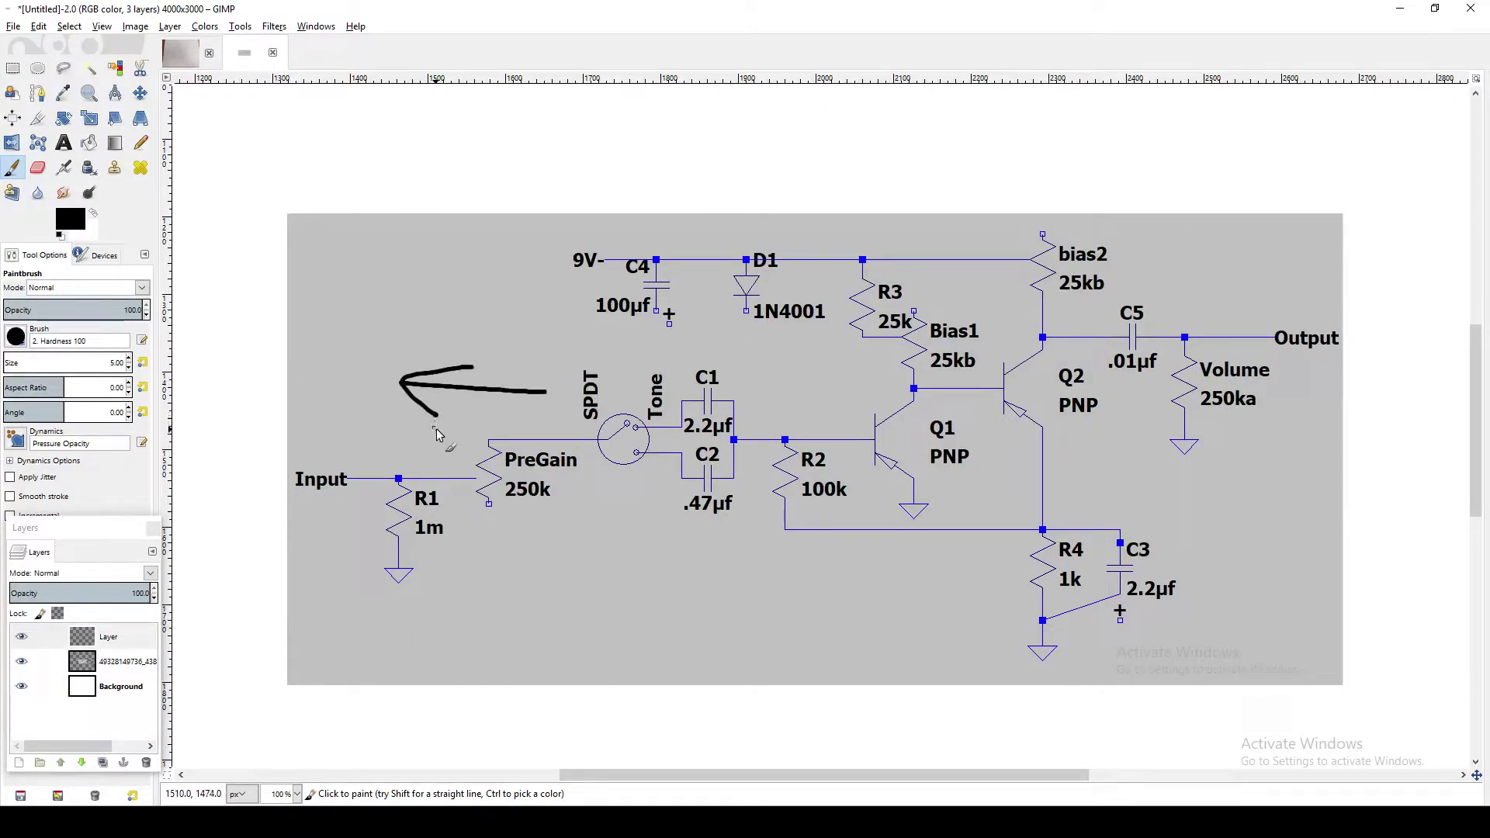
key(ctrl+z)
key(ctrl+z)
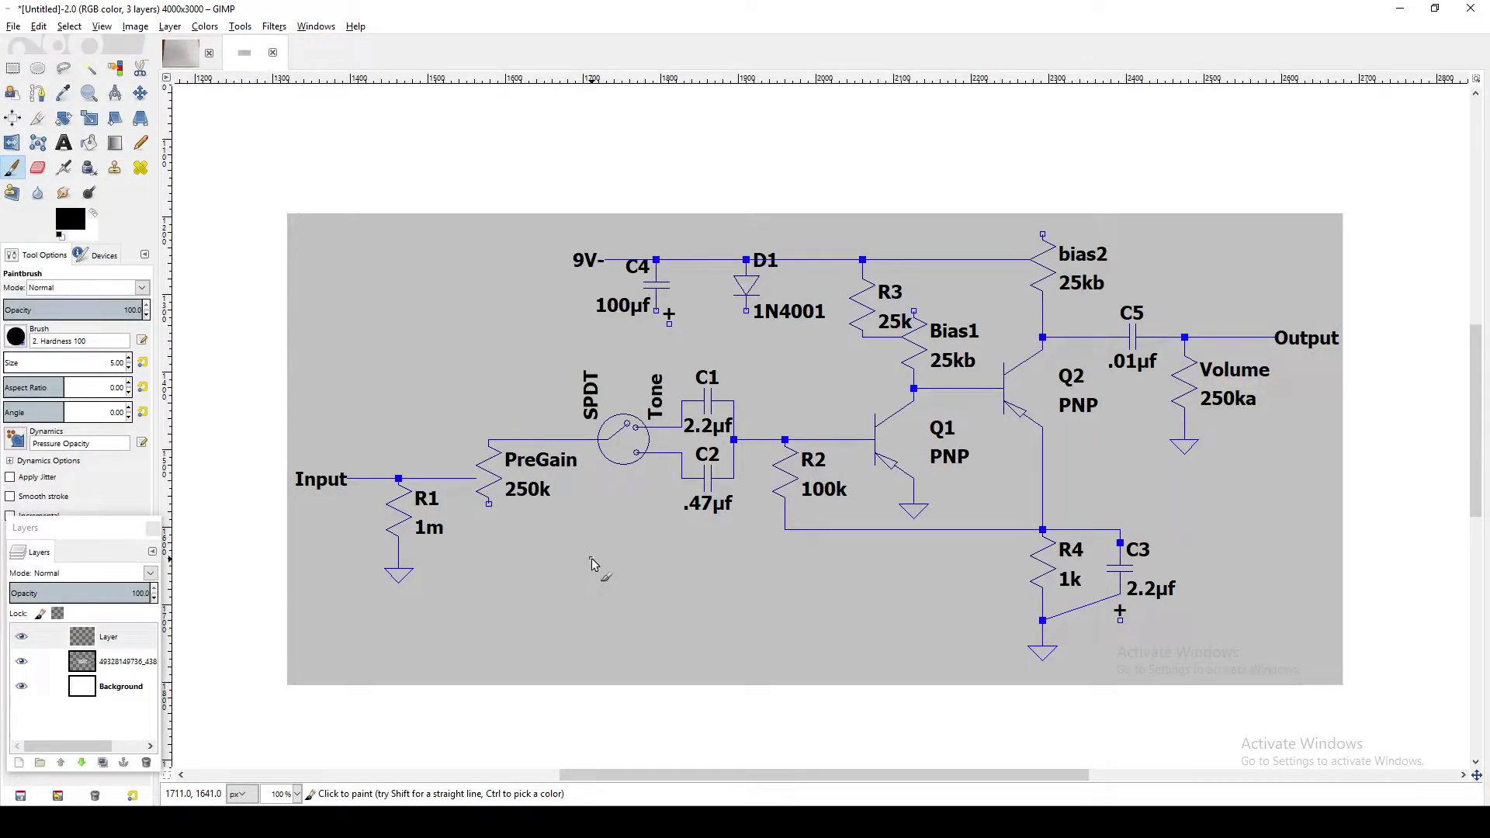
mouse_move(490, 503)
mouse_down()
mouse_move(492, 542)
mouse_move(518, 575)
mouse_up()
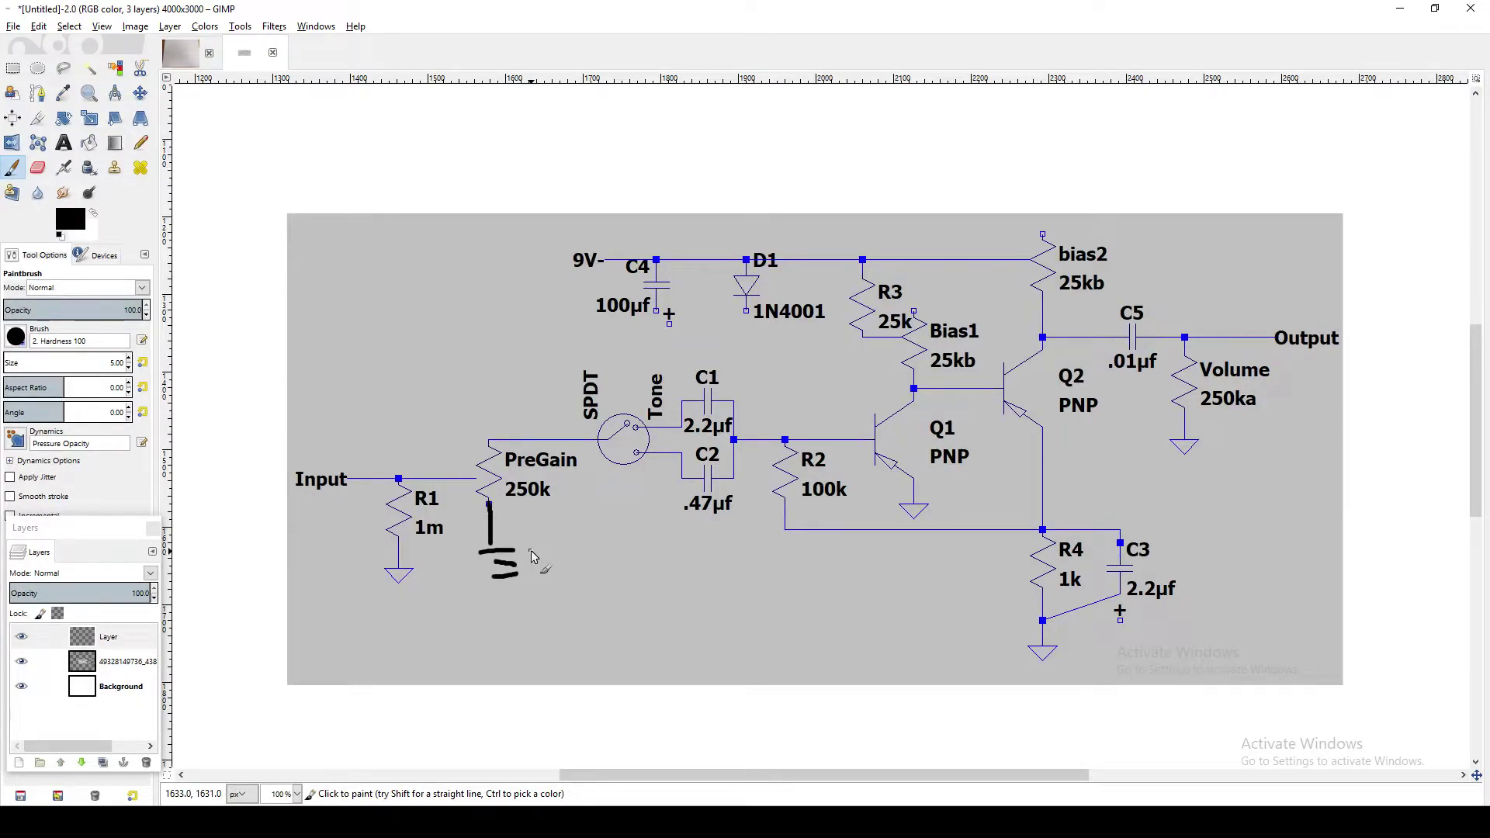
key(ctrl+z)
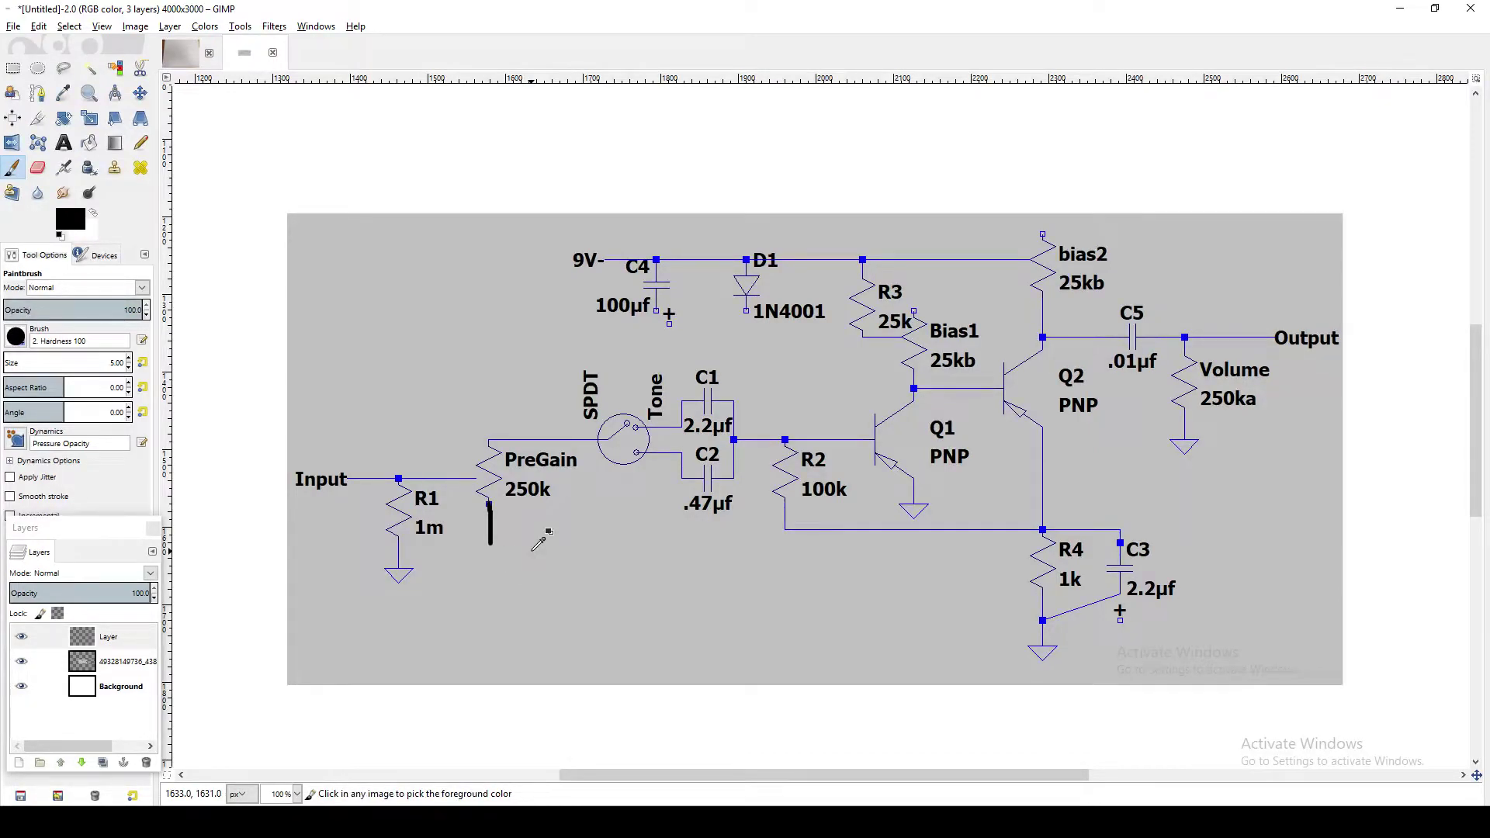
key(ctrl+z)
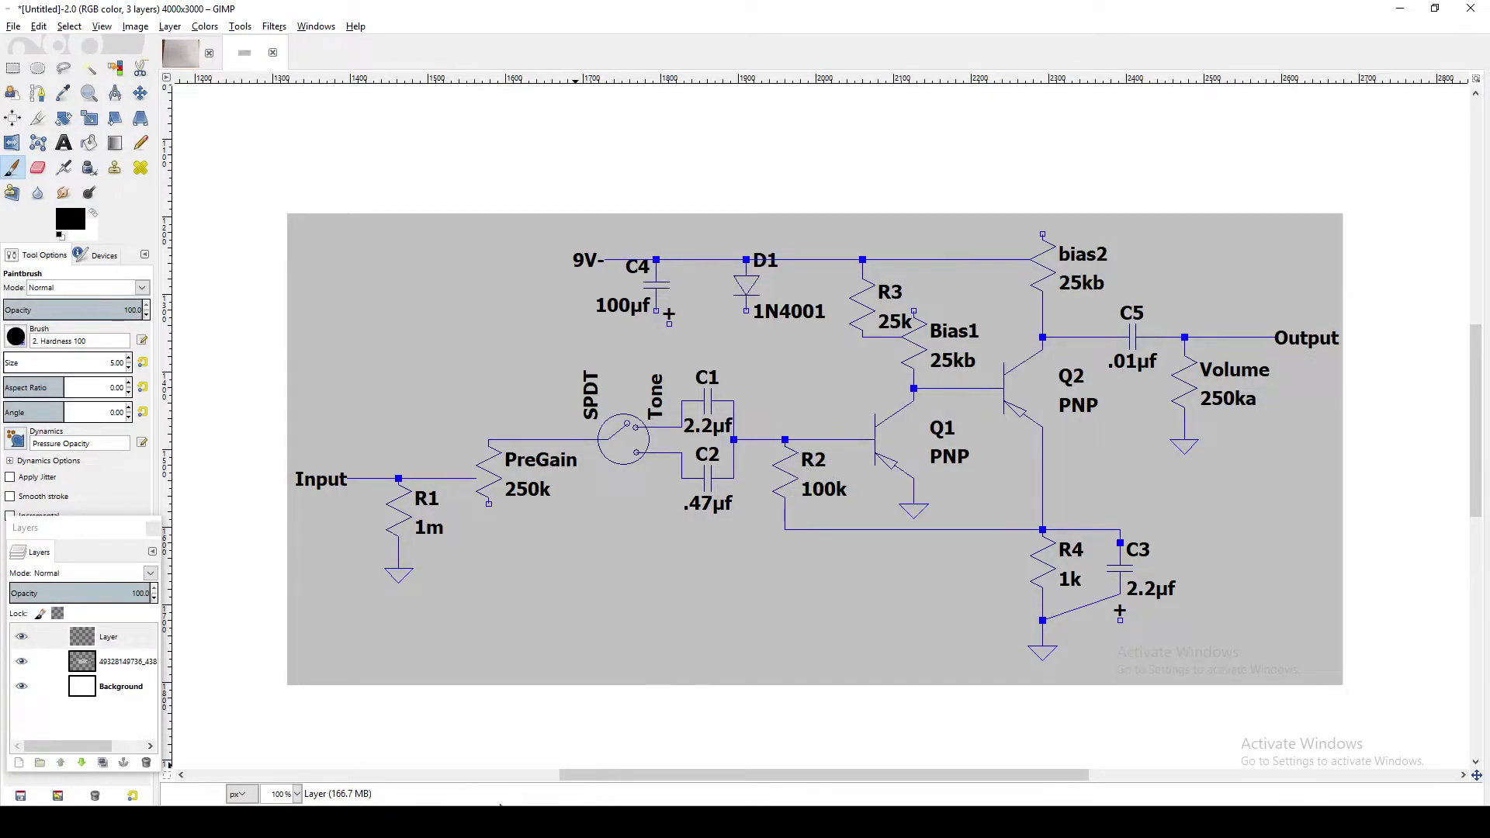
key(alt+Tab)
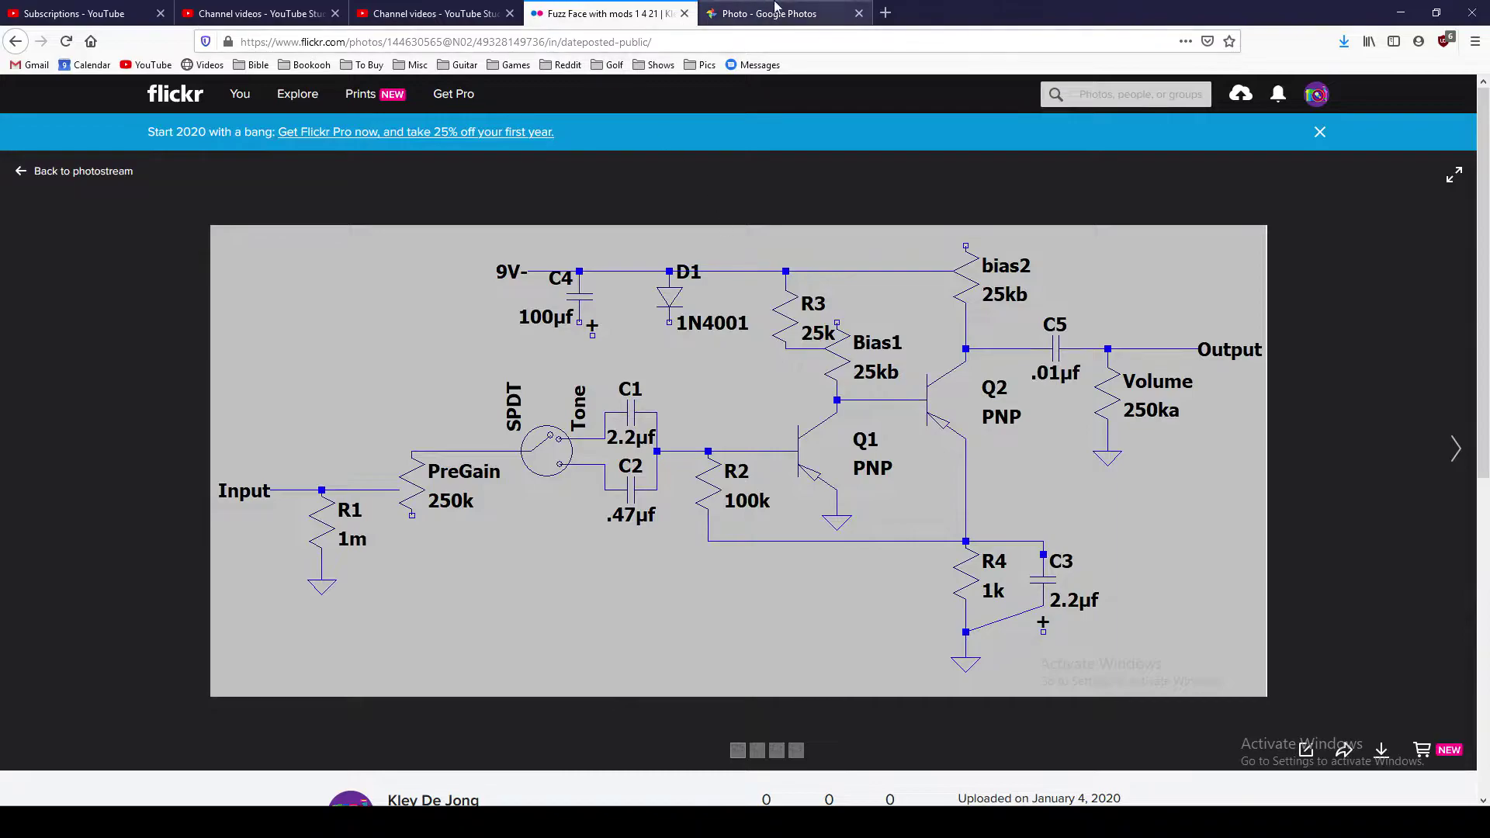
key(ctrl+Tab)
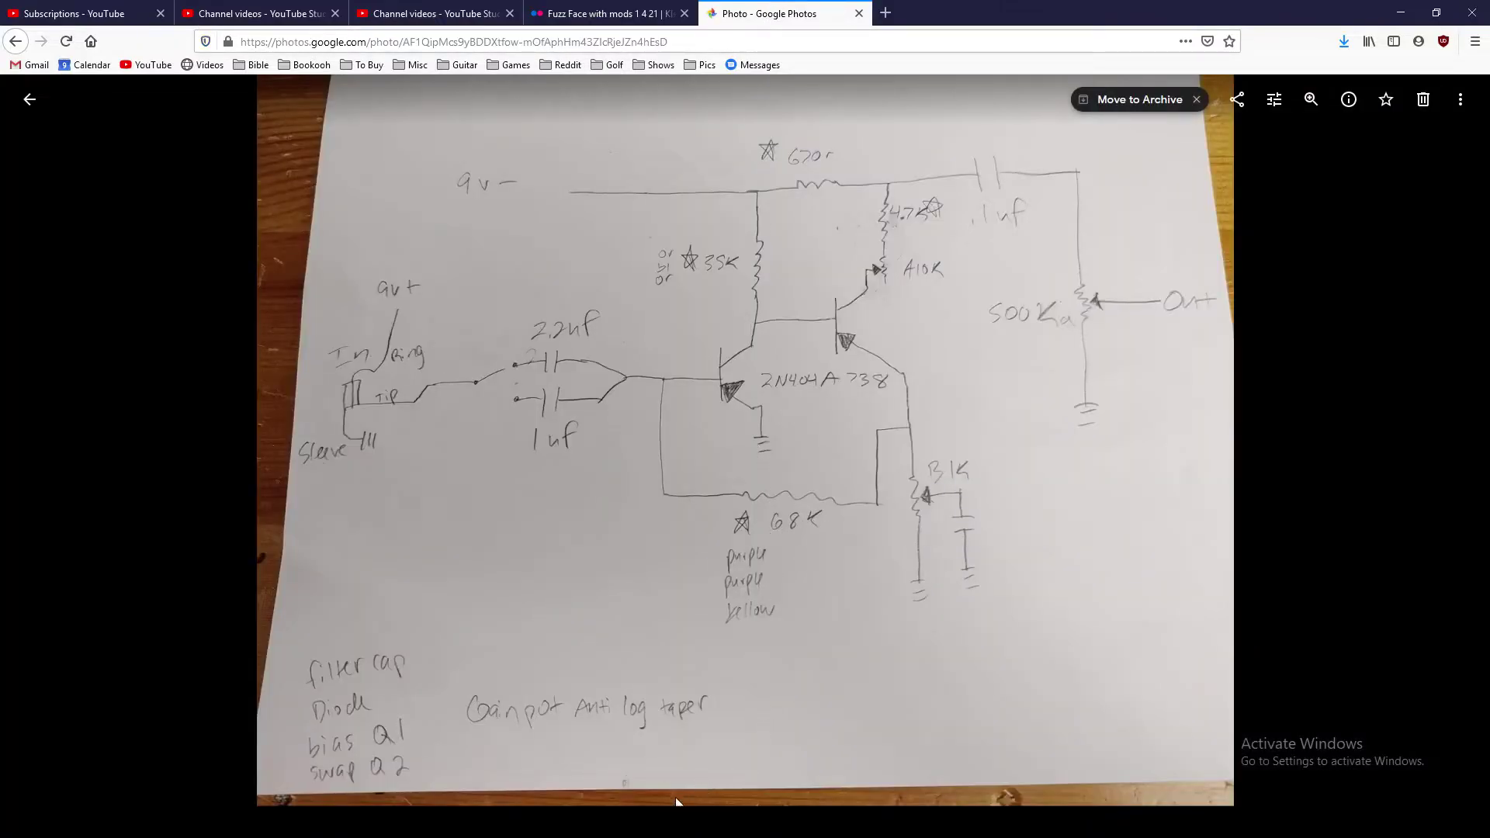
key(alt+Tab)
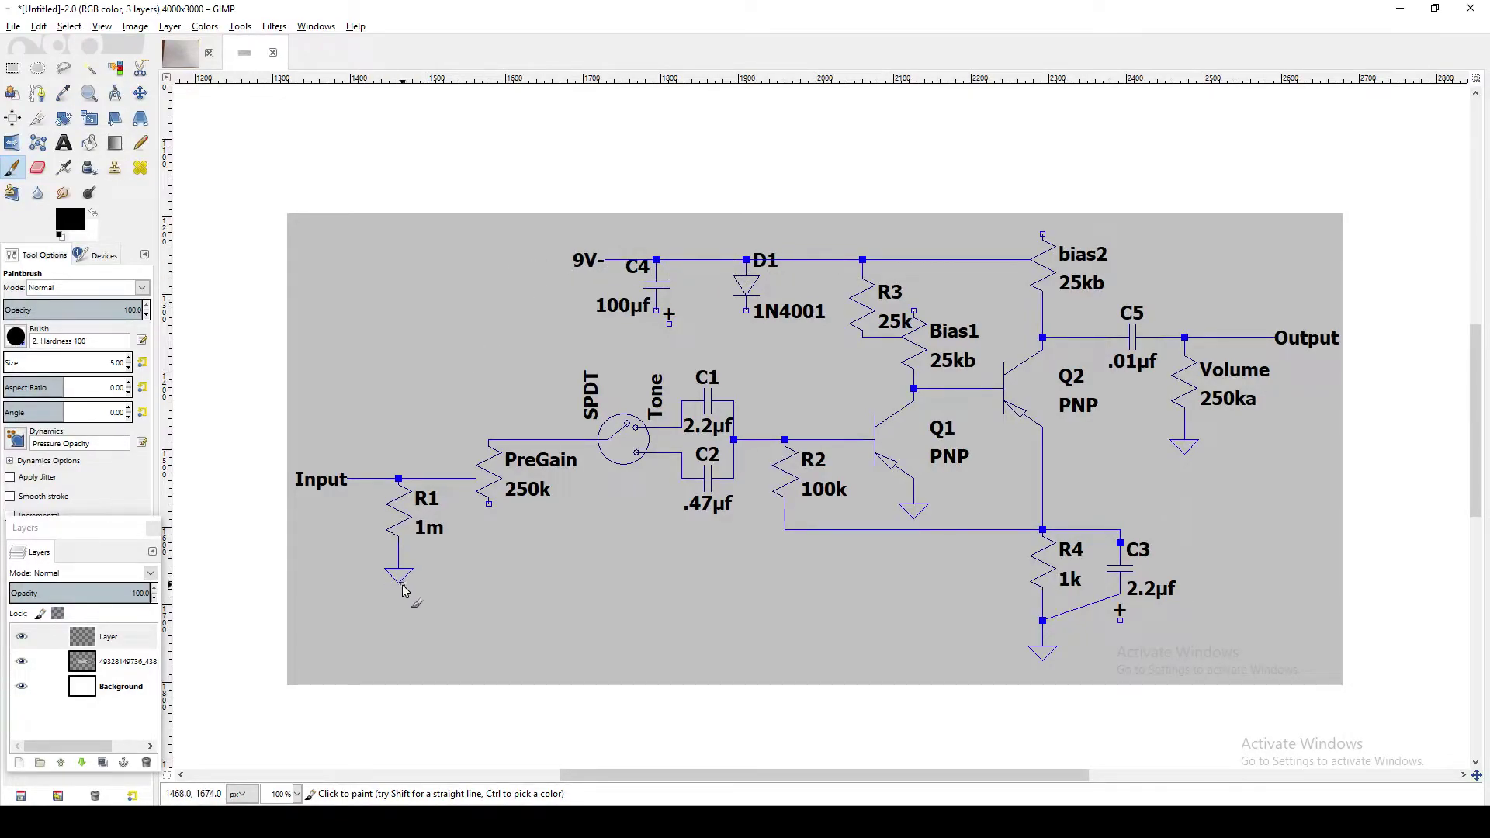
Paint plus signs at the R1, R4, Volume and Q1 grounds, and capacitor strokes under C4 and 1N4001
drag(376, 601, 377, 613)
drag(362, 599, 403, 599)
mouse_move(1002, 648)
mouse_down()
mouse_move(998, 671)
mouse_move(1029, 656)
mouse_up()
mouse_move(1162, 443)
mouse_down()
mouse_move(1159, 467)
mouse_move(1188, 451)
mouse_up()
mouse_move(940, 495)
mouse_down()
mouse_move(937, 525)
mouse_move(973, 509)
mouse_up()
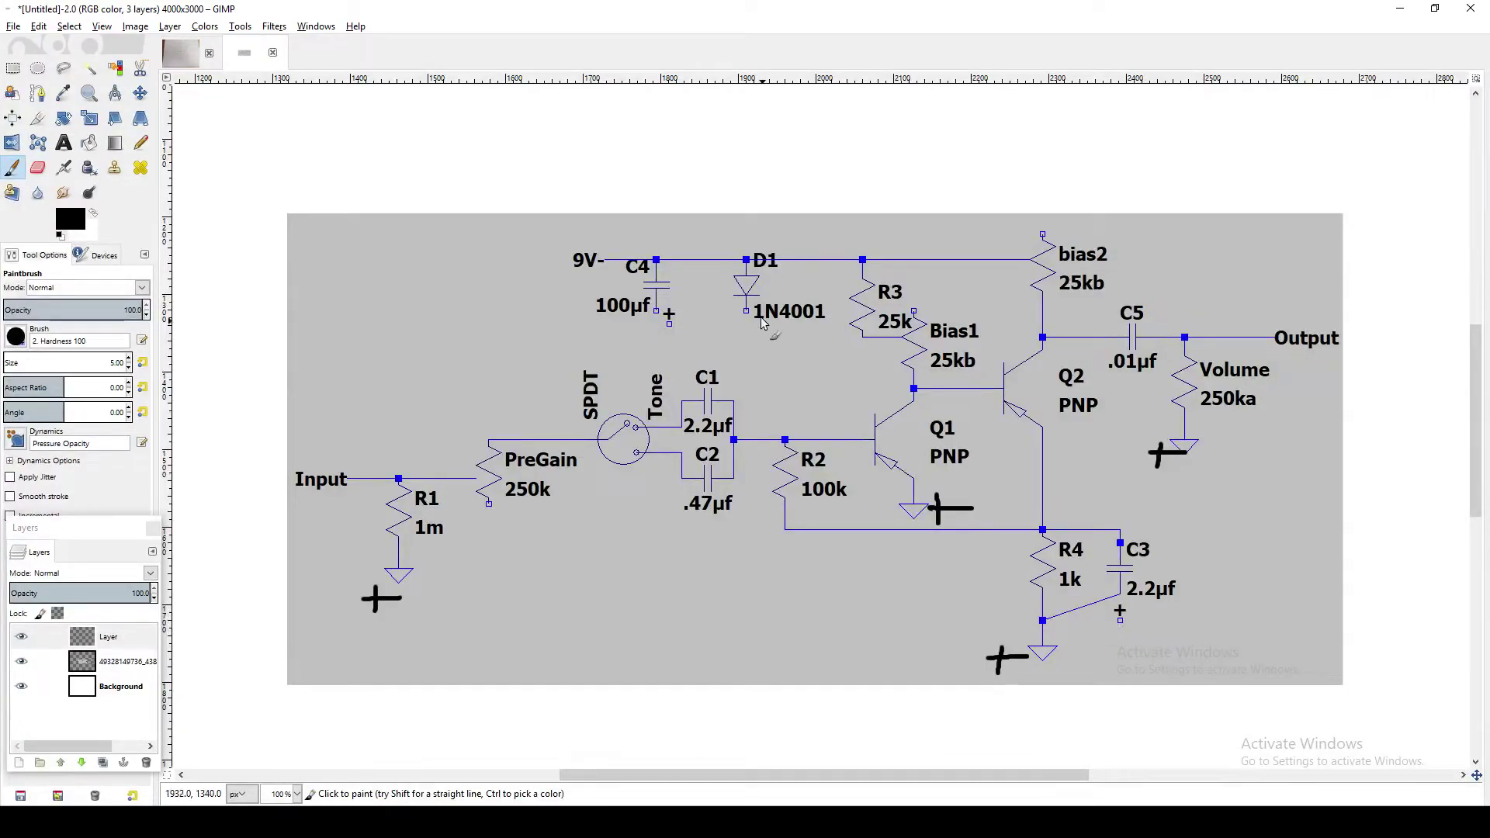
mouse_move(657, 309)
mouse_down()
mouse_move(695, 350)
mouse_move(764, 315)
mouse_up()
drag(744, 329, 776, 339)
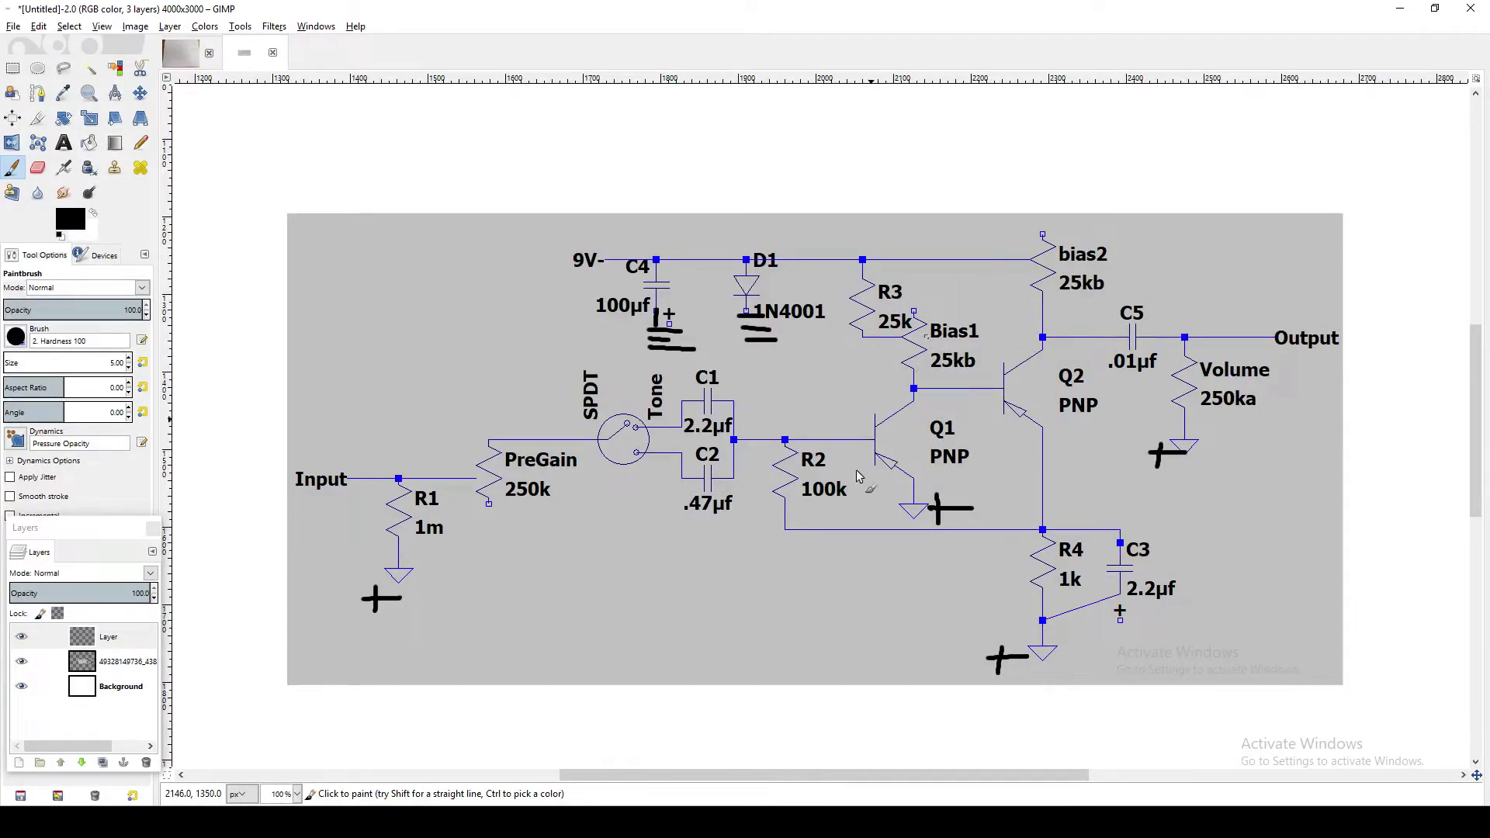
Switch to the hand-drawn circuit photo with its 2N404A transistors and 500K pot
key(alt+Tab)
key(alt+Tab)
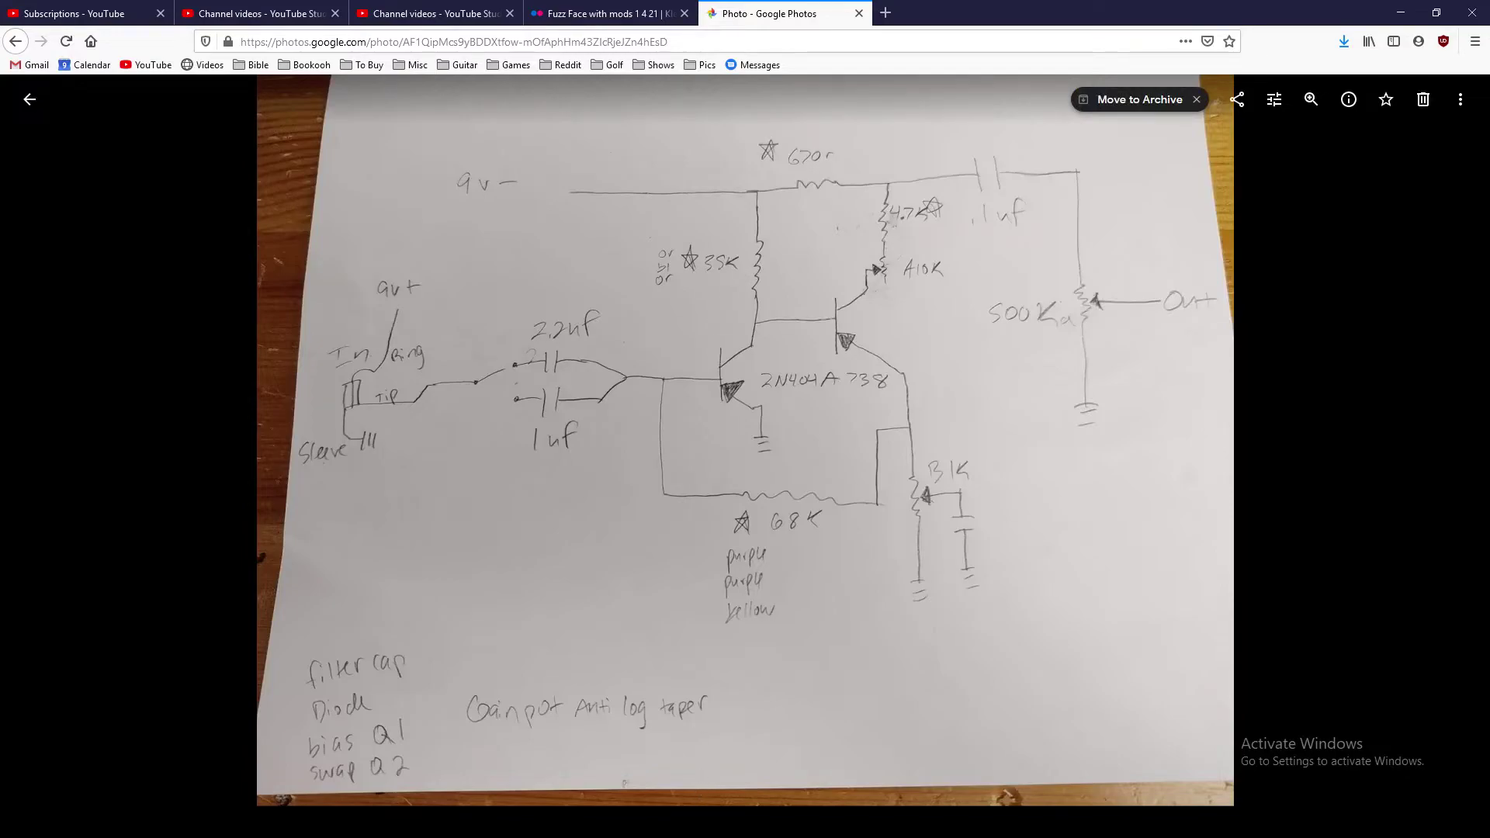
Return to the GIMP schematic showing the ground crosses and C4 capacitor strokes
key(alt+Tab)
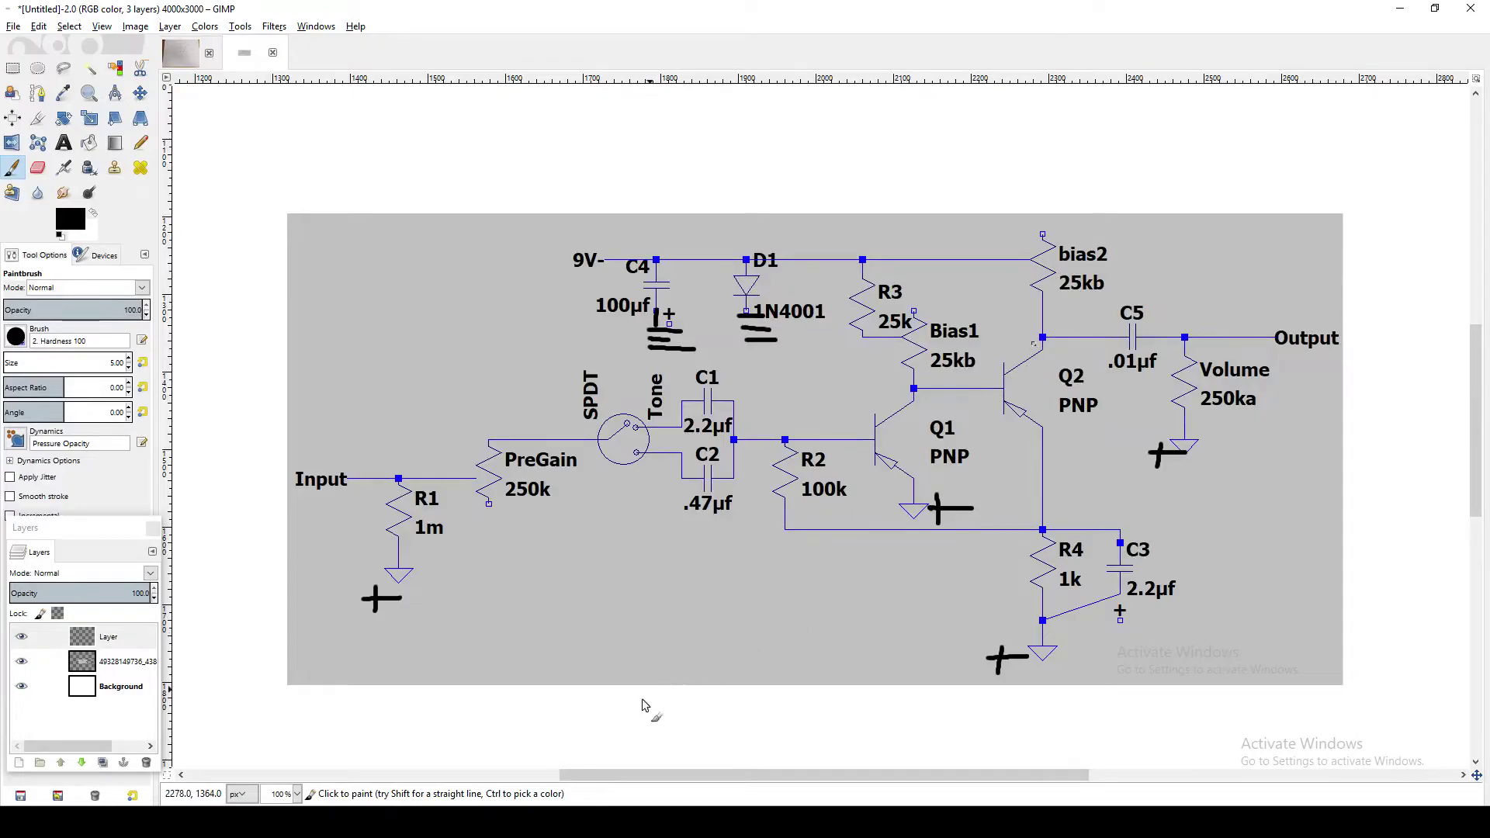
Bring up the hand-drawn photo showing the 68K feedback resistor and 3.3K bias pot
key(alt+Tab)
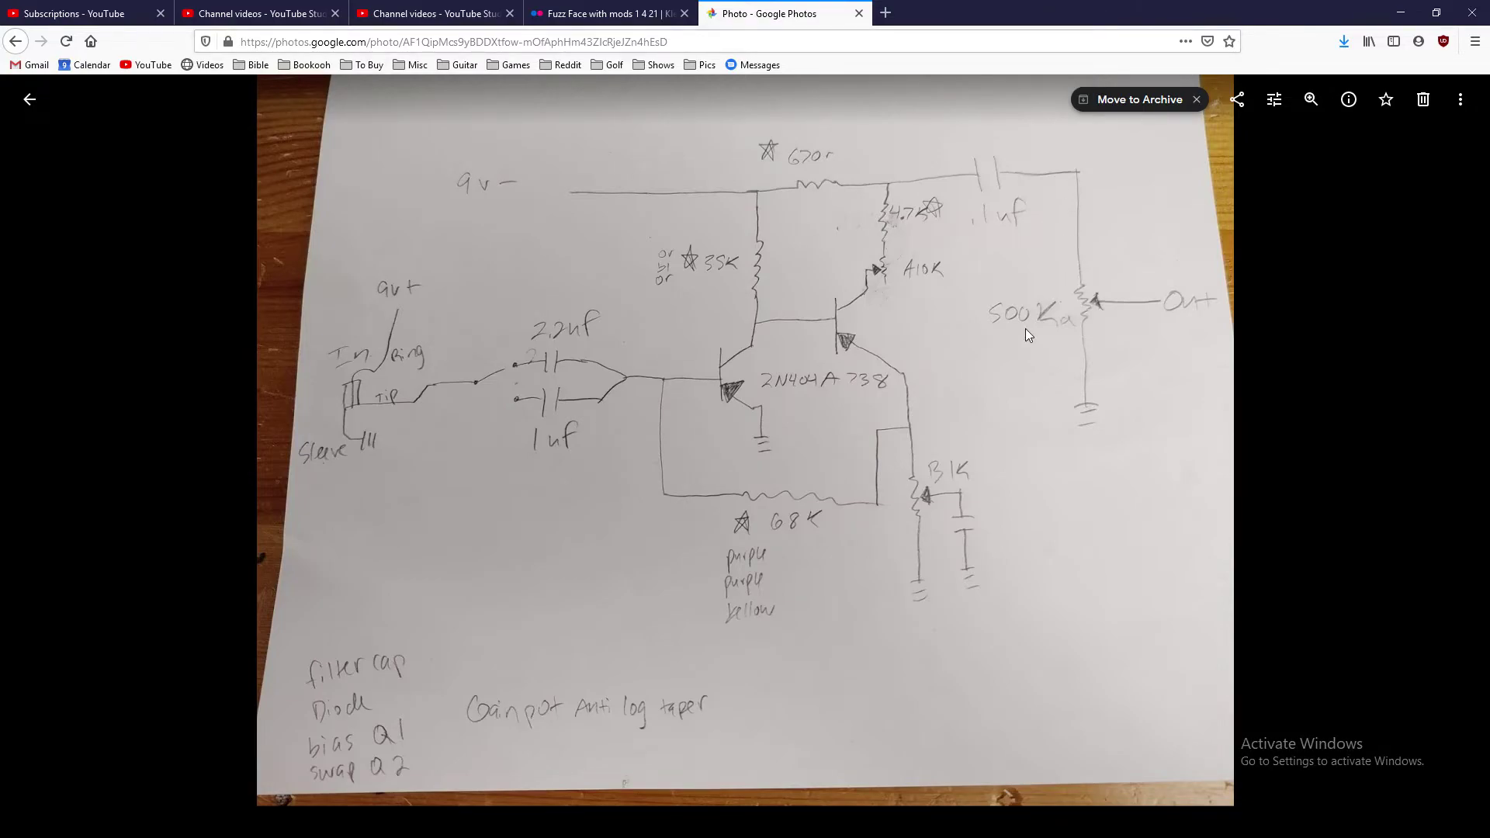
Step to the next album photo and back, then return to the annotated GIMP schematic
key(Right)
key(Left)
mouse_move(722, 823)
click(757, 749)
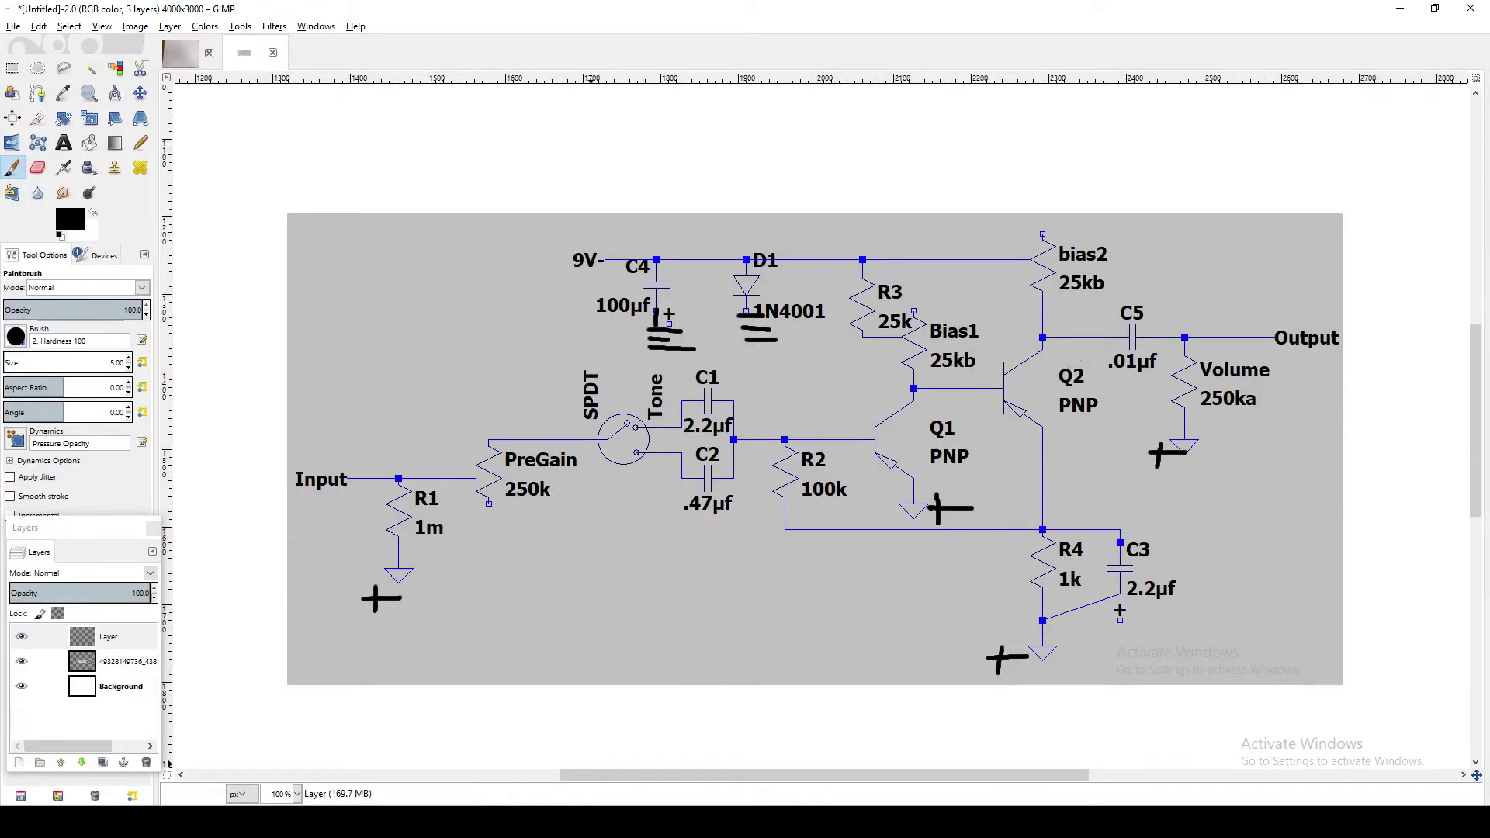
Switch to the hand-drawn photo showing the 620 resistor, 47K and .1uf output cap
key(alt+Tab)
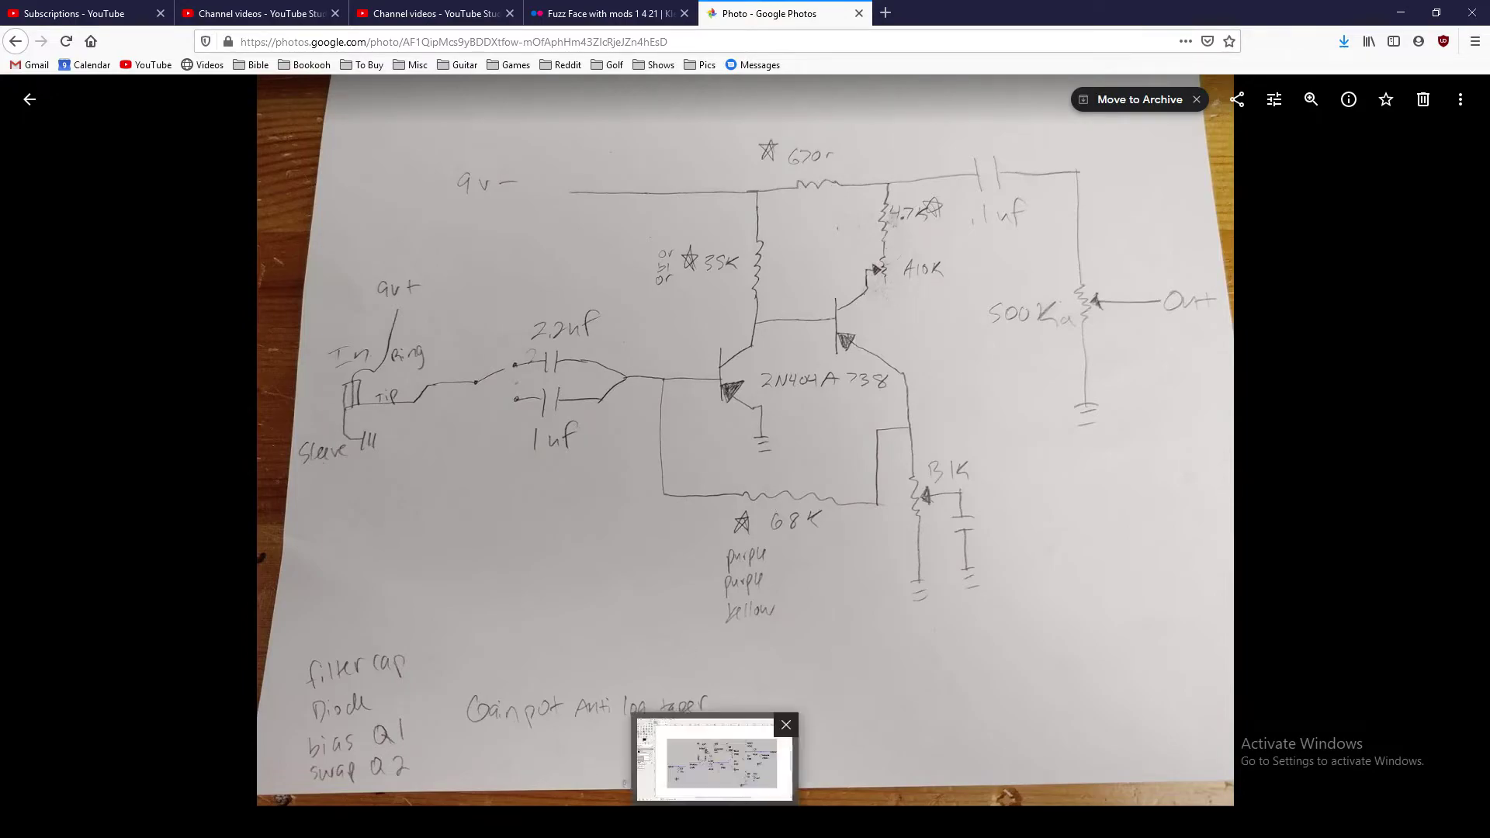
Bring GIMP back to the front with the fuzz schematic and its ground crosses showing
click(587, 749)
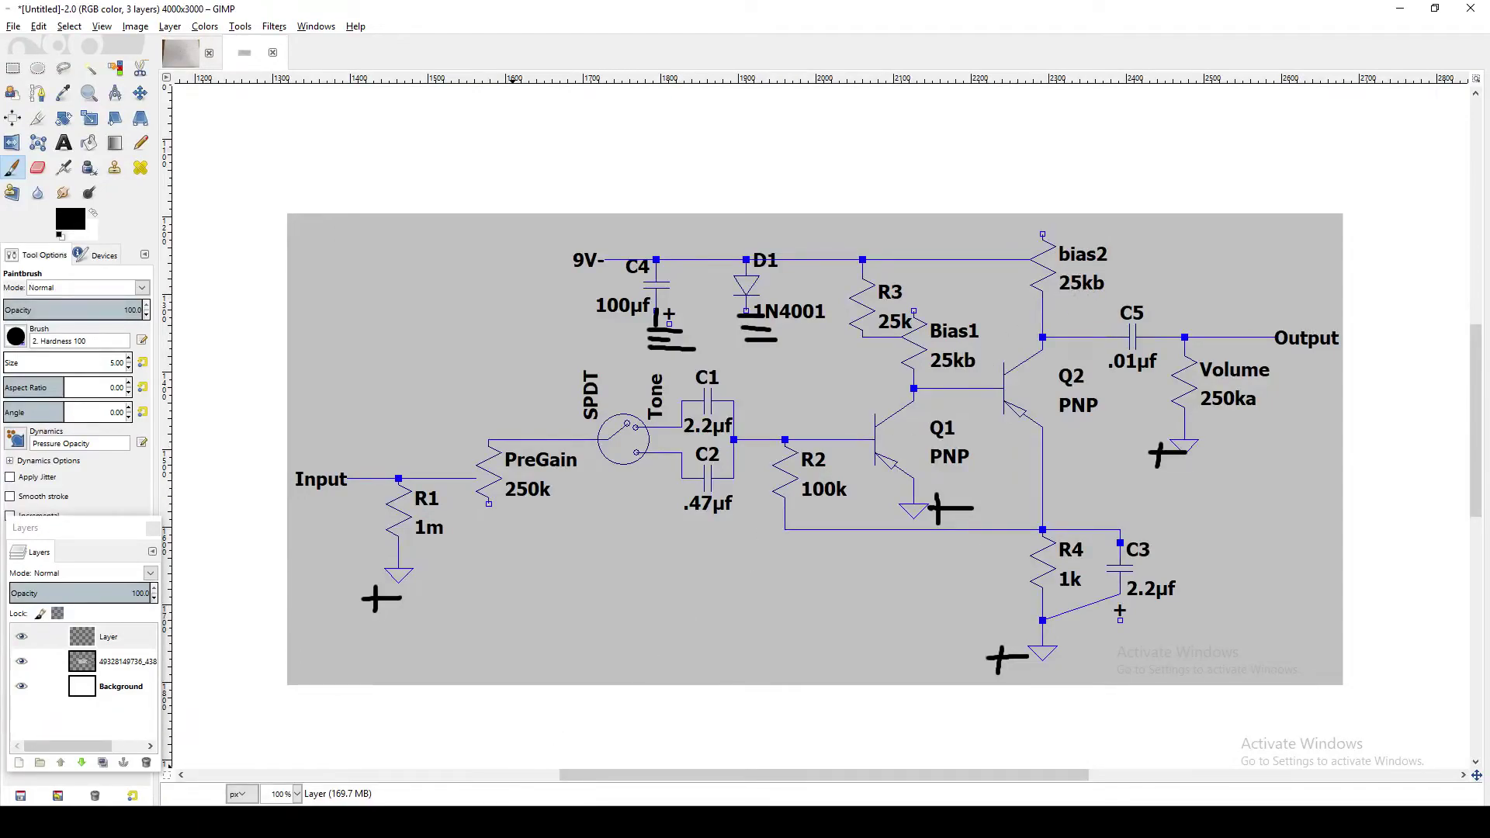
click(465, 753)
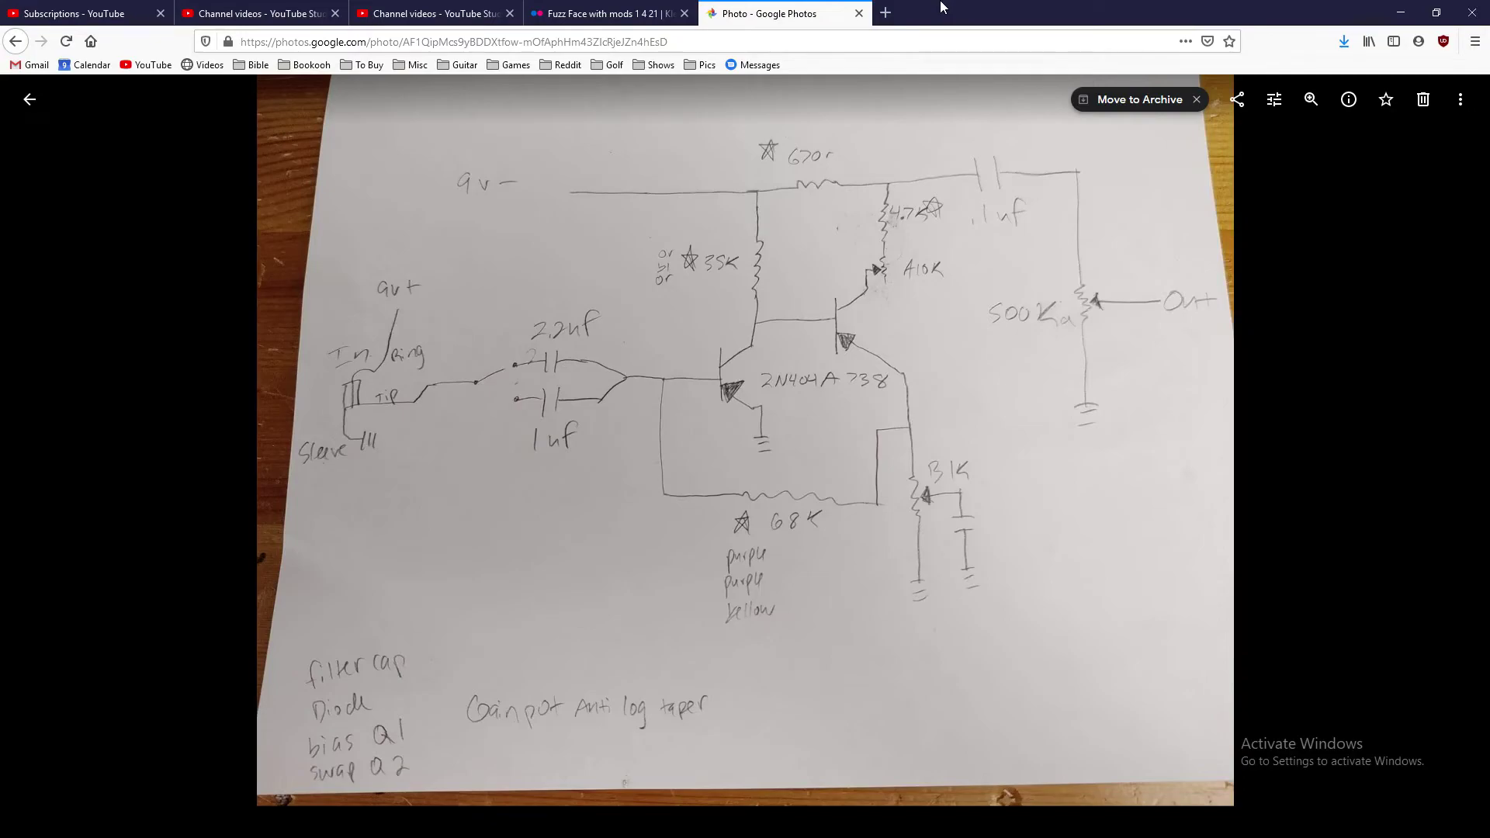
key(alt+Tab)
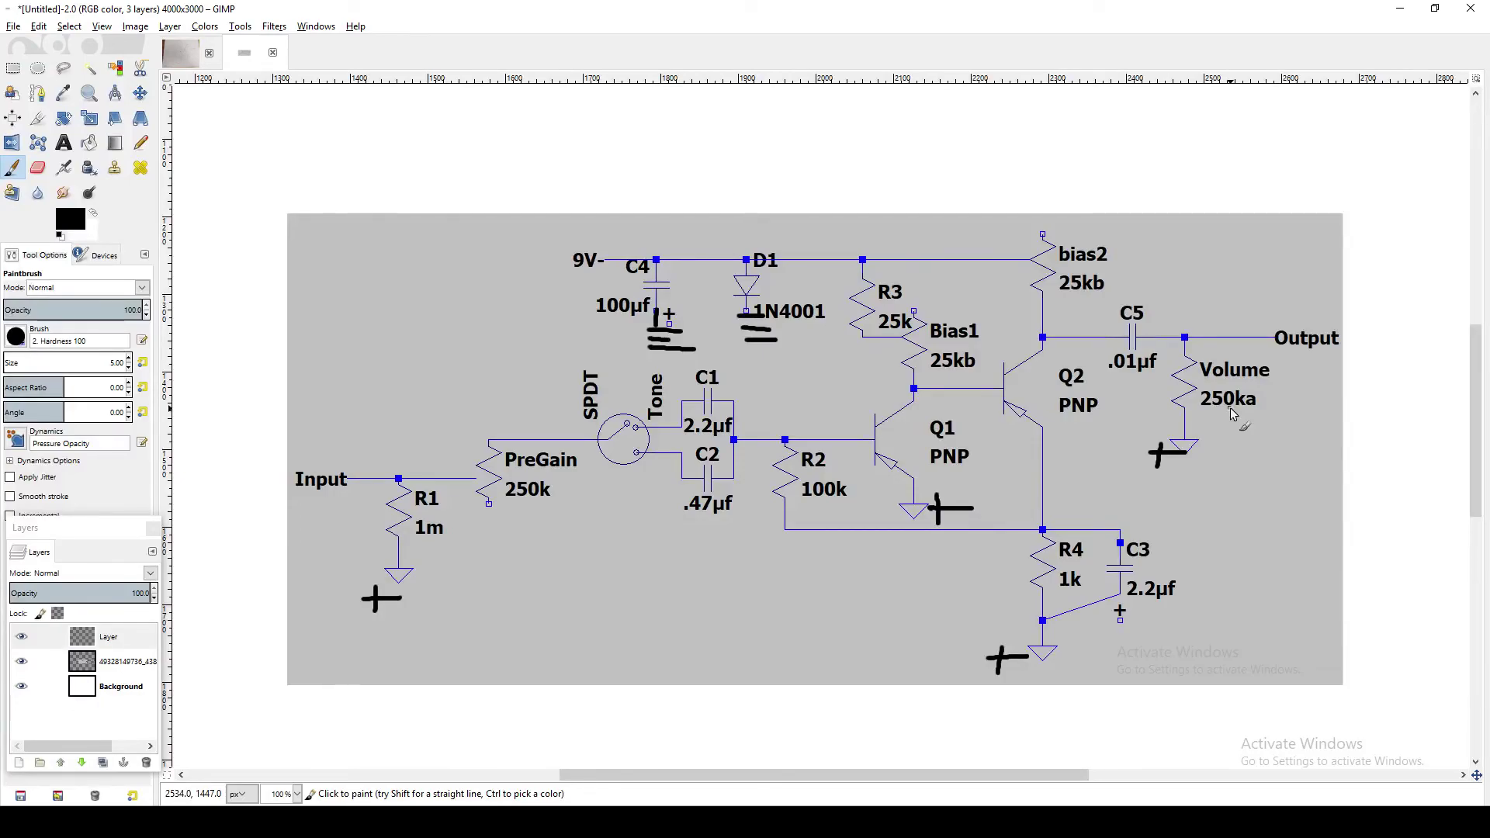
Switch to Google Photos to view the hand-drawn circuit with its 2N404A and 738 transistors
key(alt+Tab)
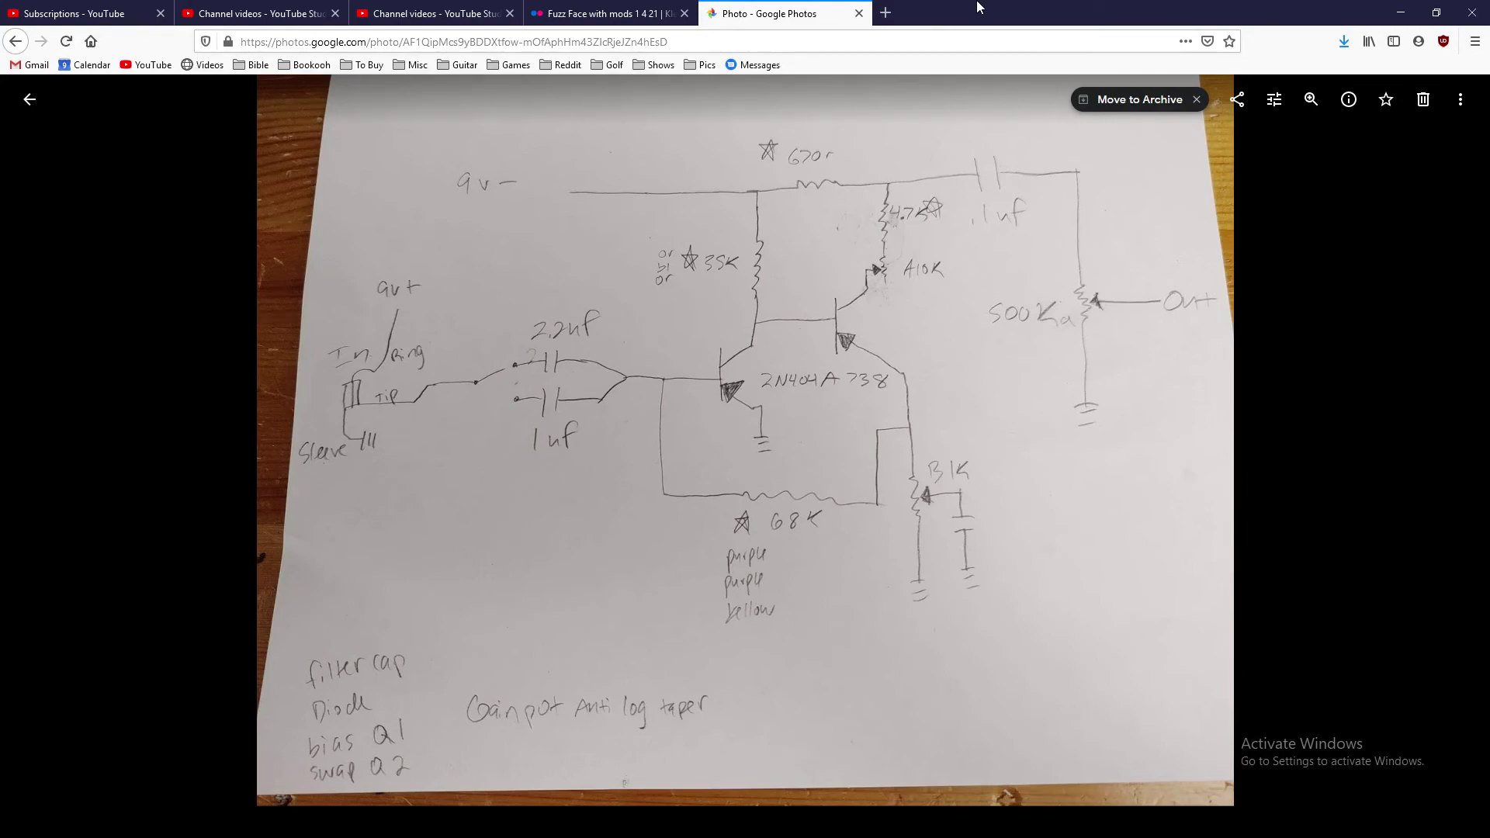
Return to GIMP showing the schematic's ground crosses and capacitor strokes under C4 and D1
key(alt+Tab)
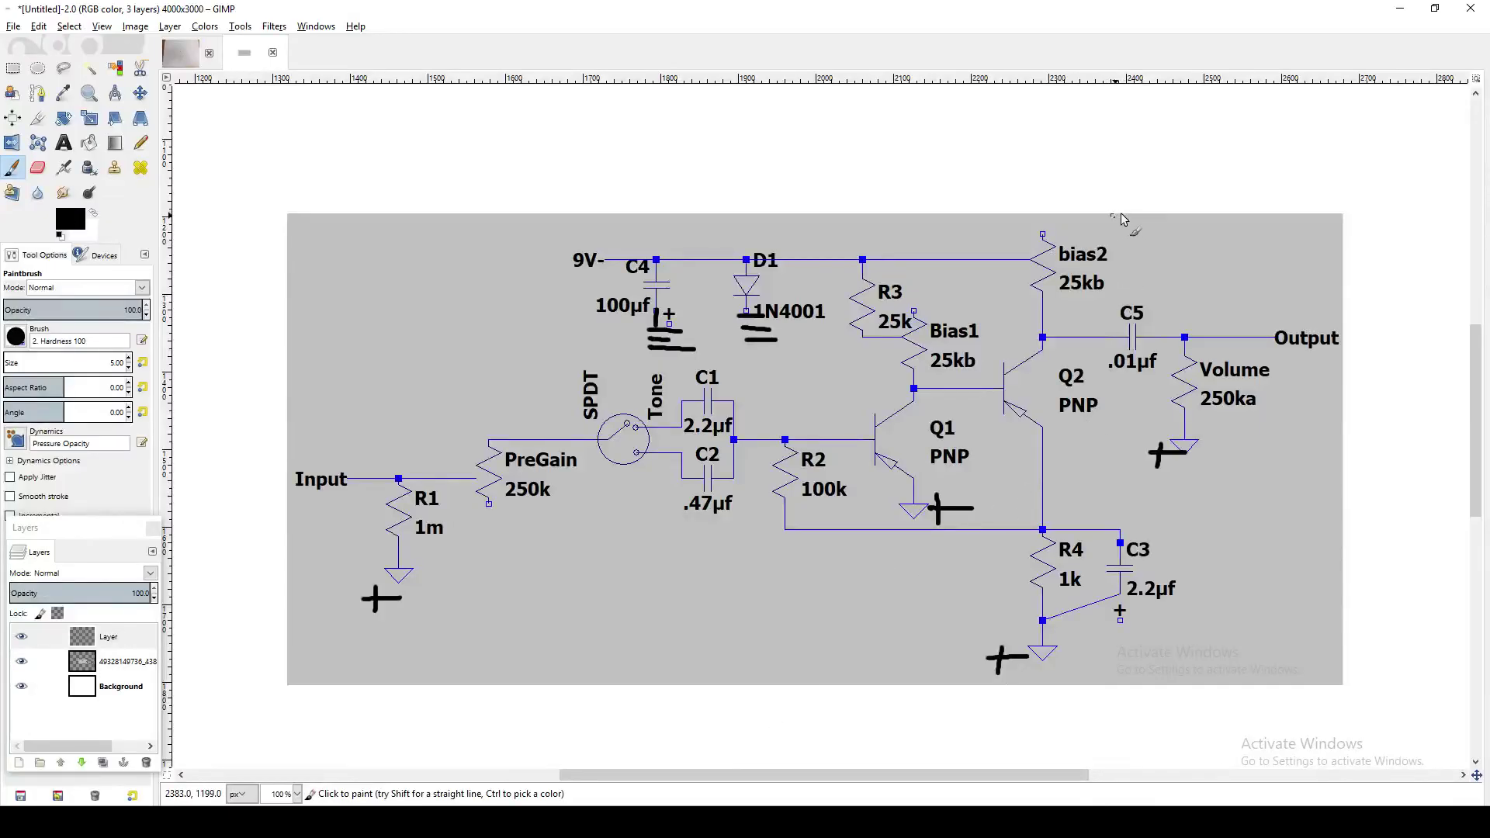